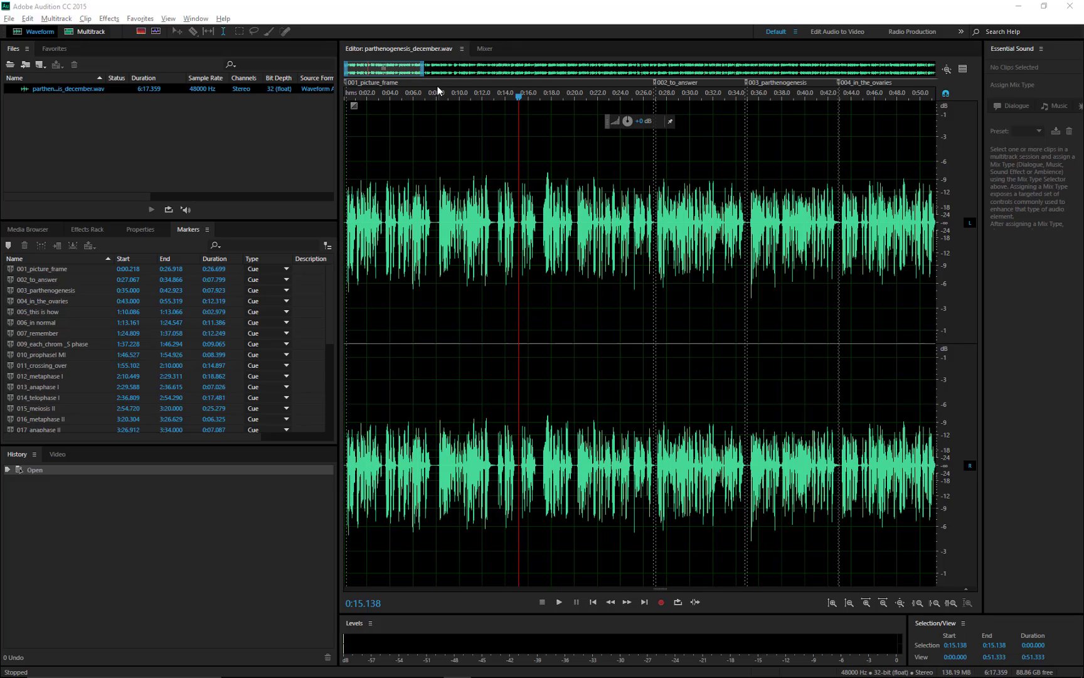
- Review the narration by zooming, scrubbing and playing it back from 0:26.304
drag(425, 74, 371, 79)
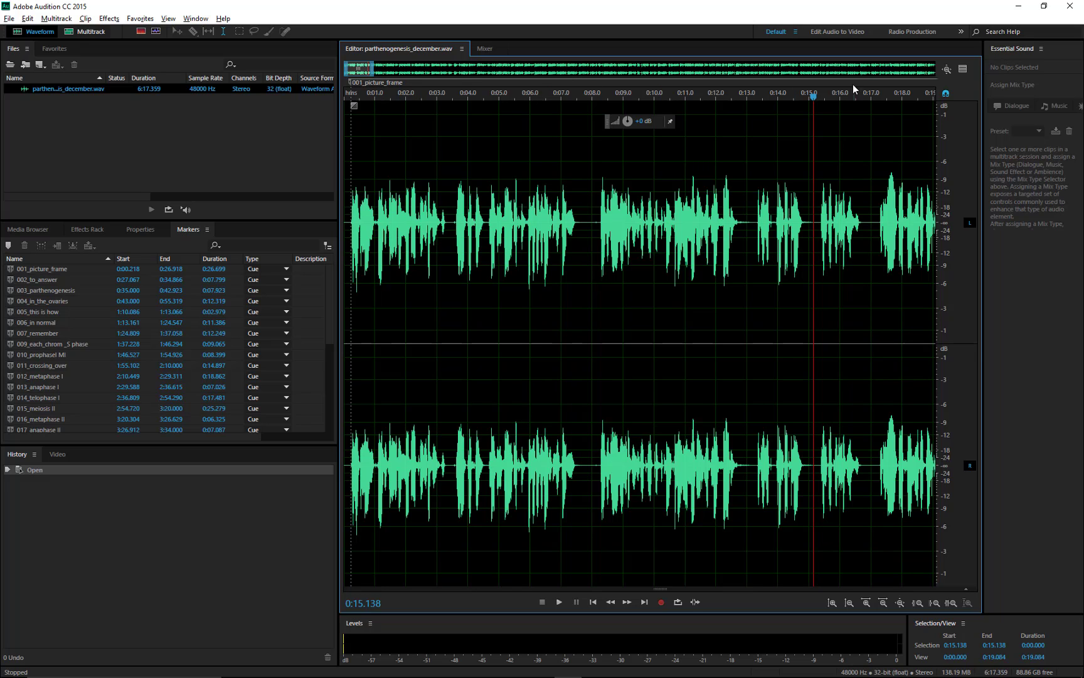
drag(812, 97, 590, 118)
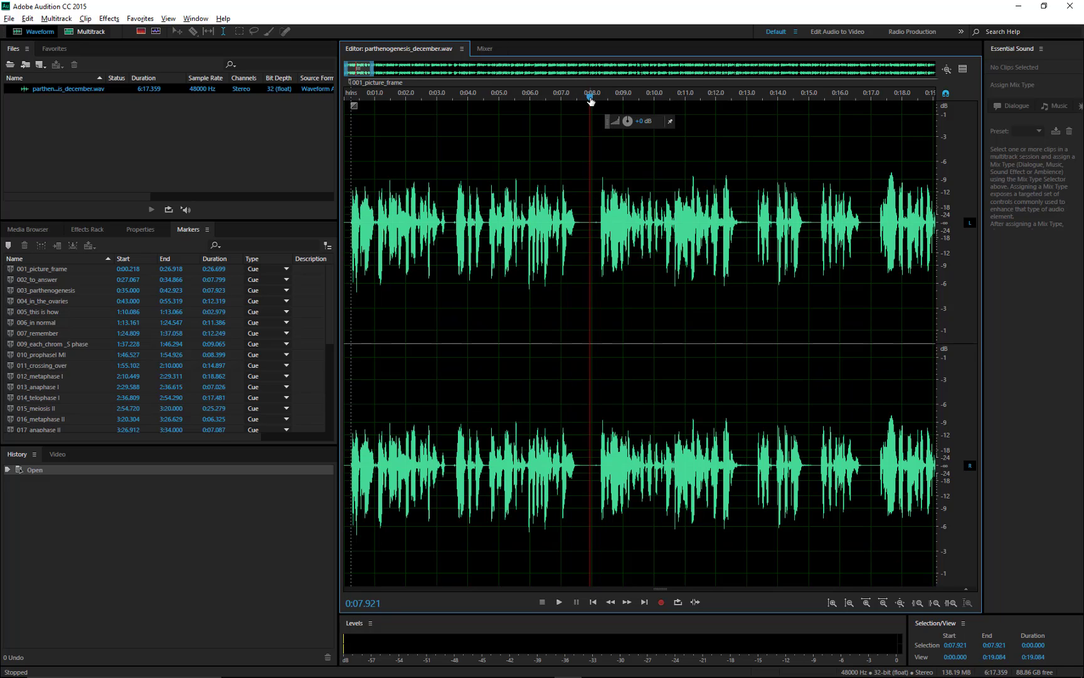
key(space)
key(space)
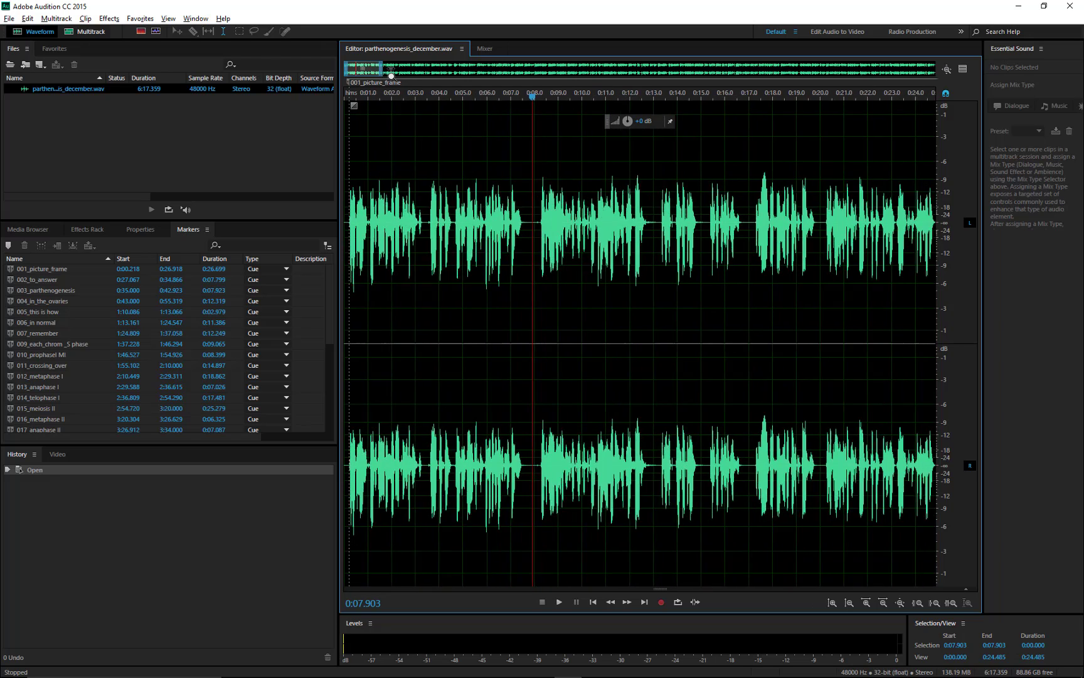
drag(378, 75, 442, 84)
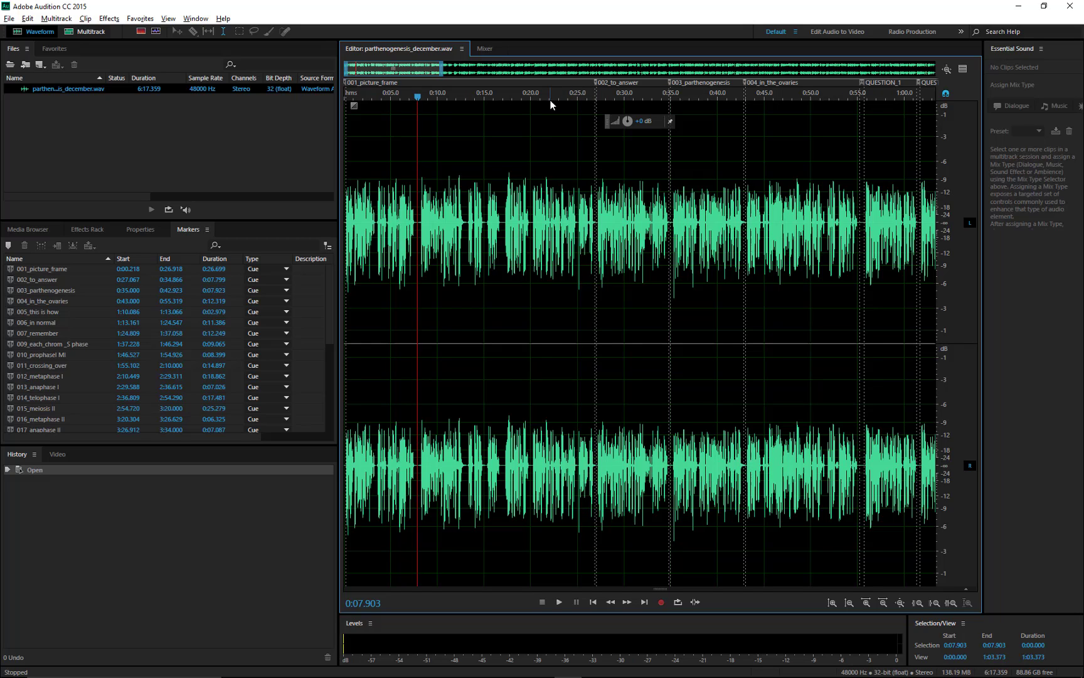
click(589, 94)
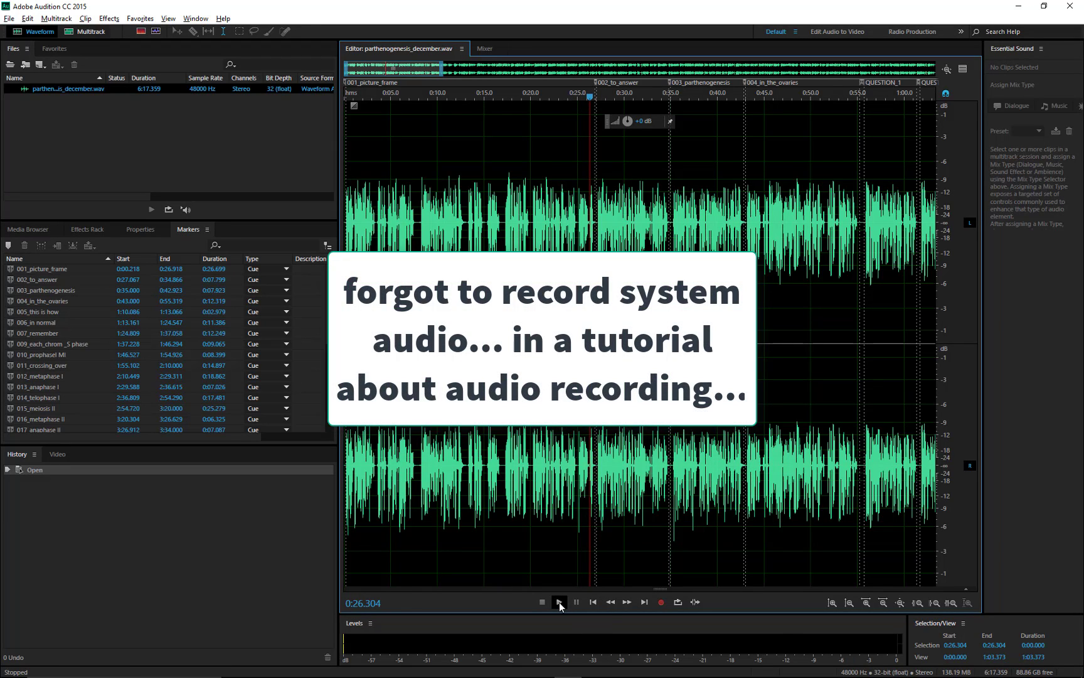
click(559, 602)
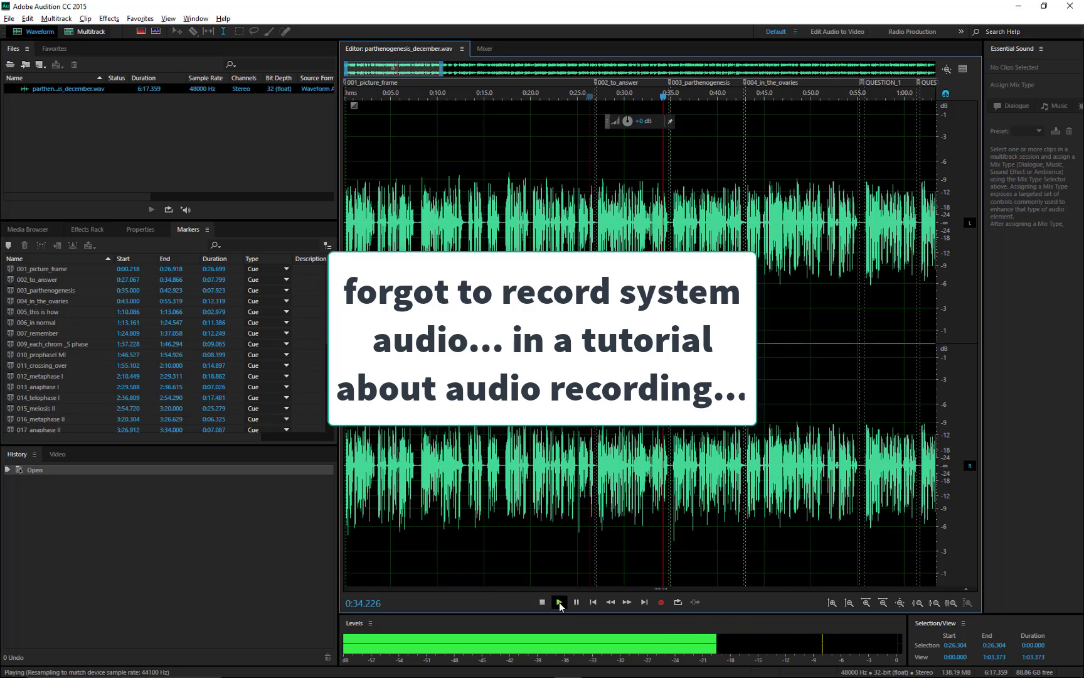
click(543, 602)
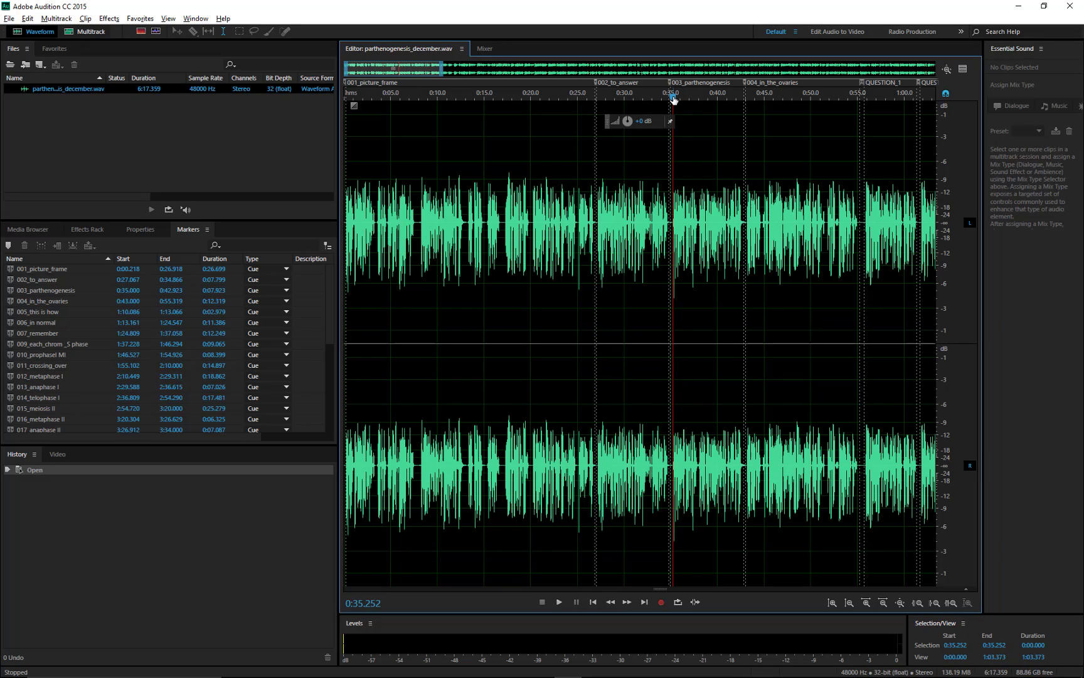
drag(670, 98, 588, 108)
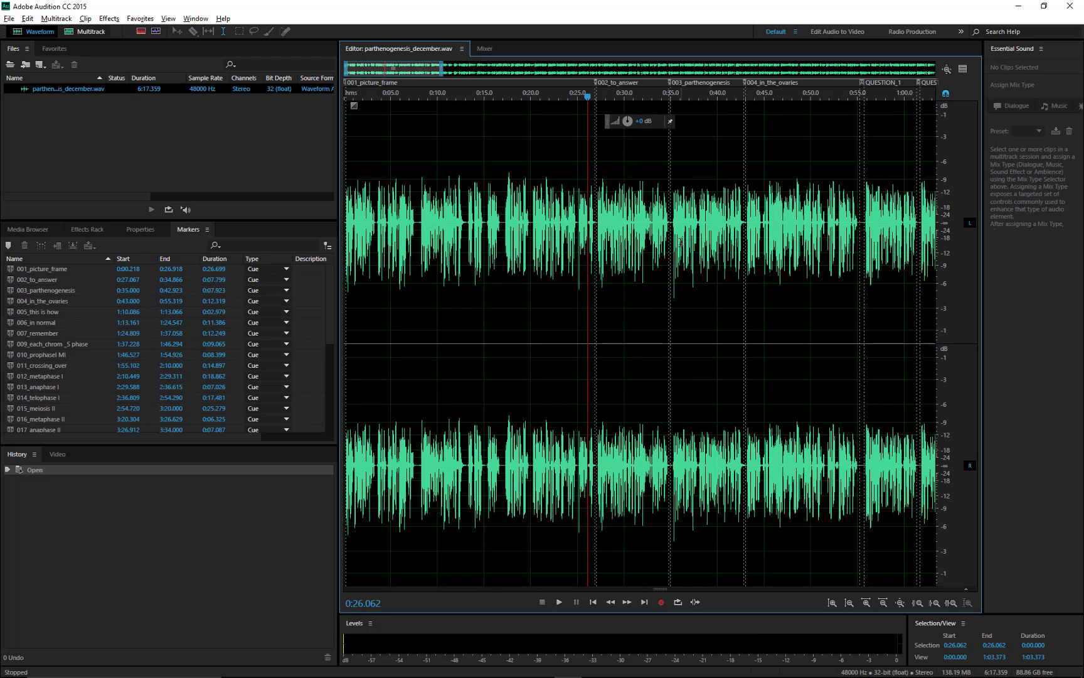
drag(442, 69, 364, 71)
- Select 0:03.518 to 0:07.655, abandon saving it, and clear the selection
drag(490, 221, 666, 261)
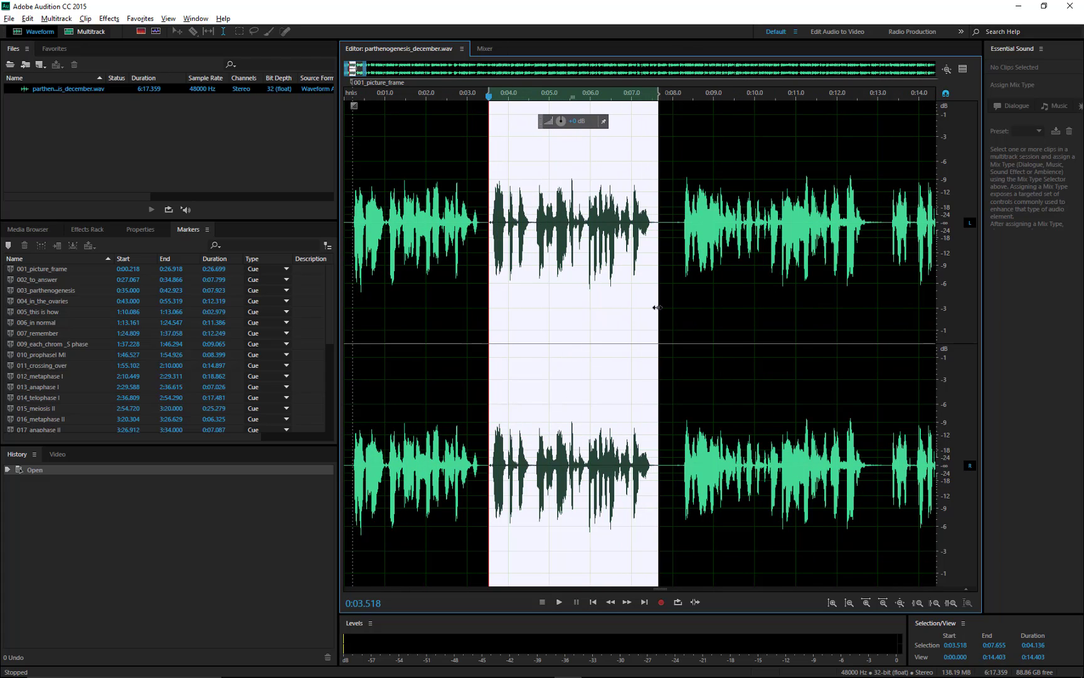
right_click(566, 155)
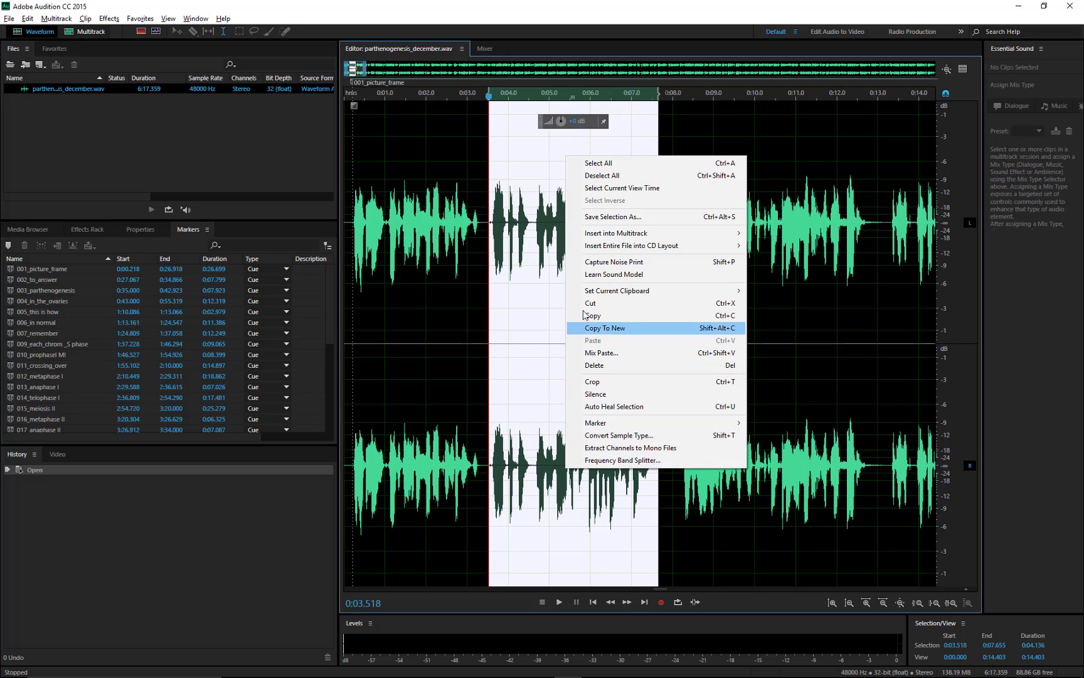
click(649, 219)
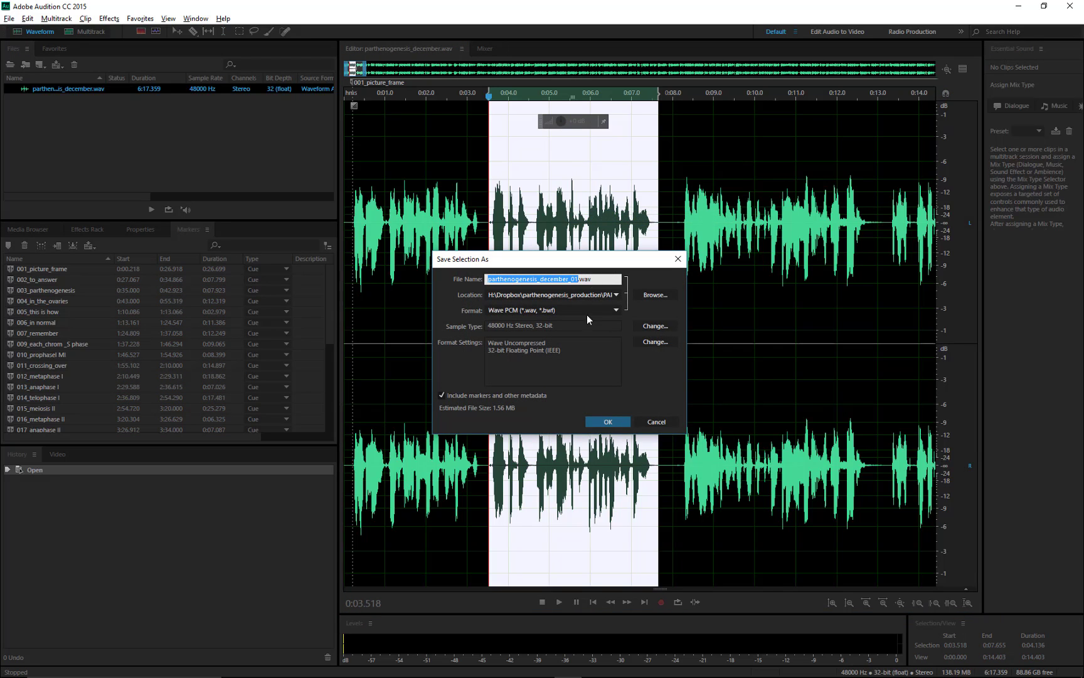
click(656, 422)
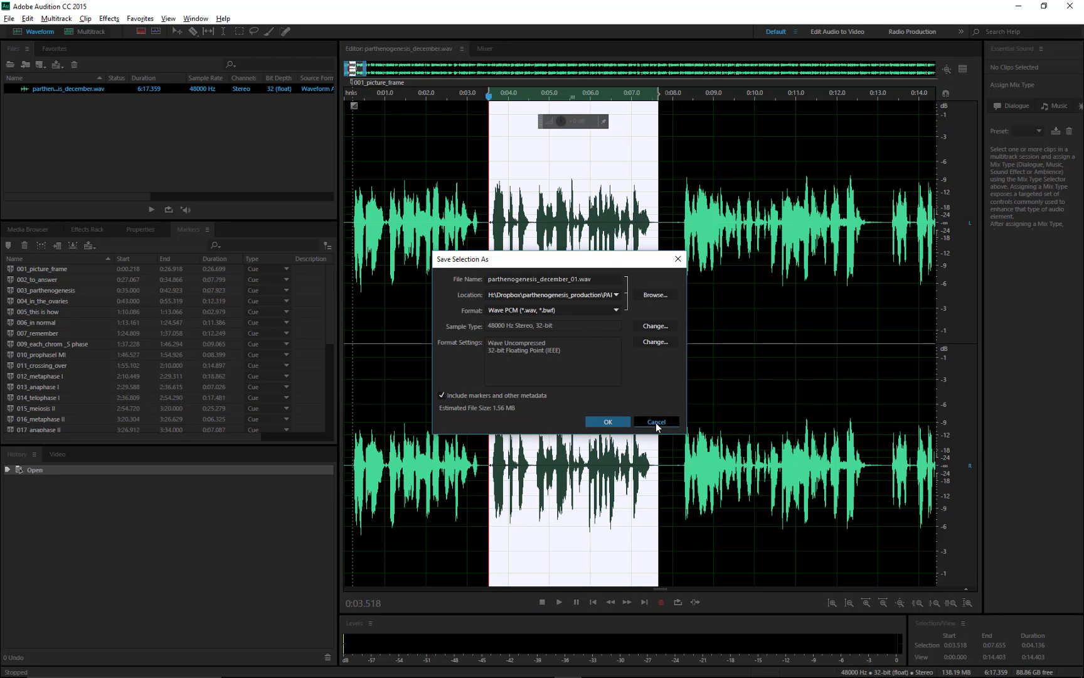
click(690, 346)
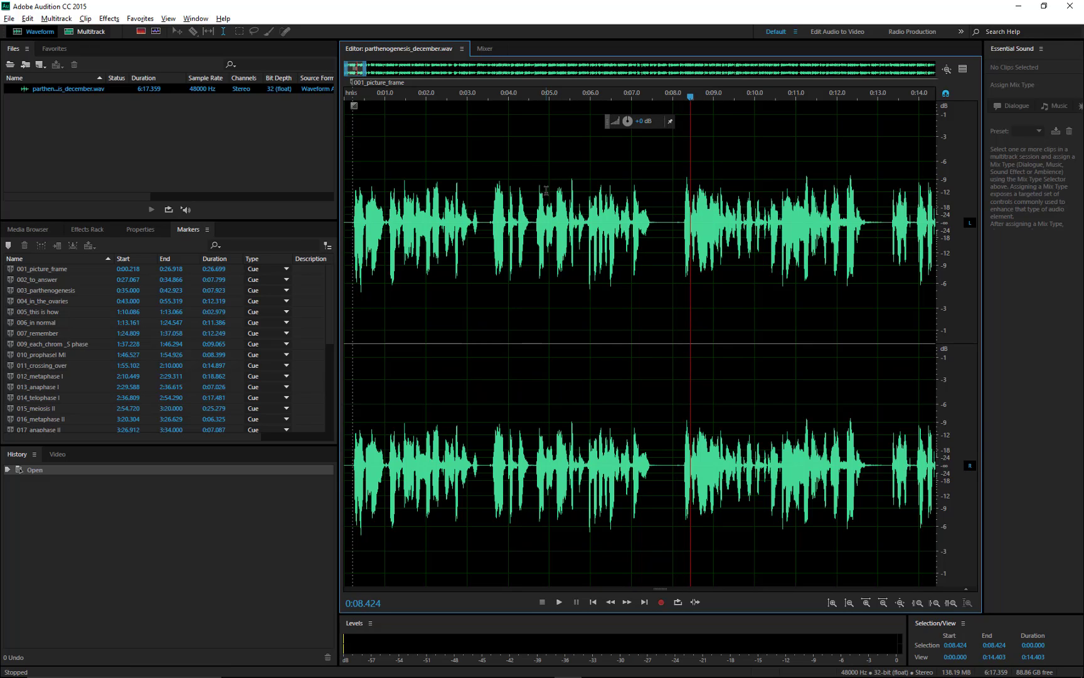
- Add a cue marker just before 8 seconds, at 0:07.792, and rename it 'test'
drag(690, 96, 665, 96)
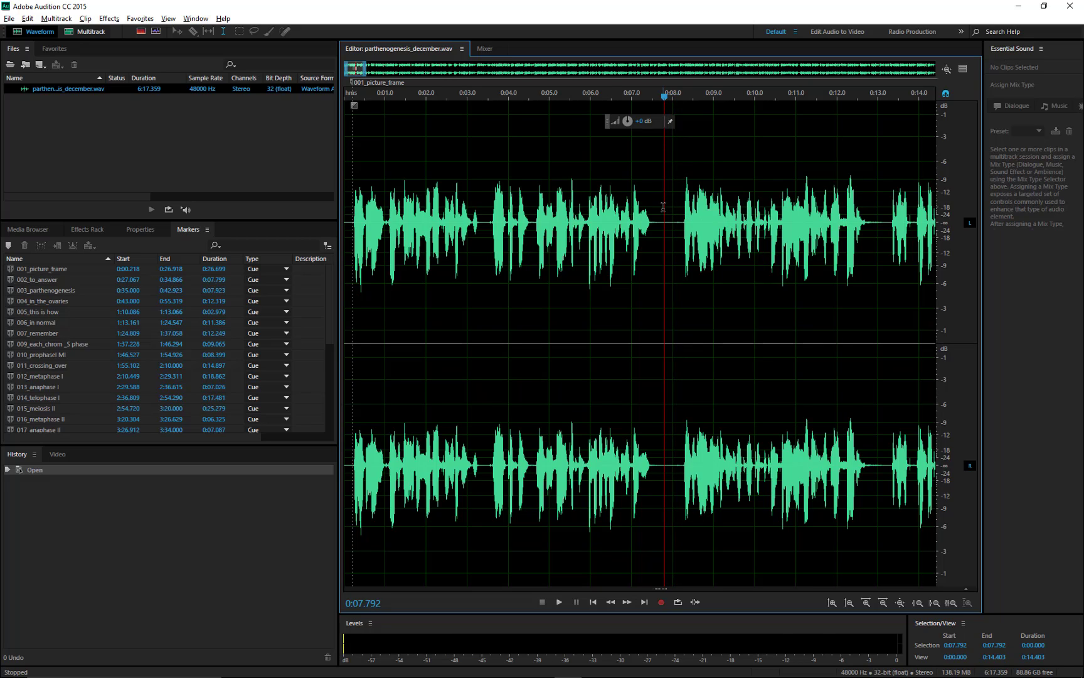
key(m)
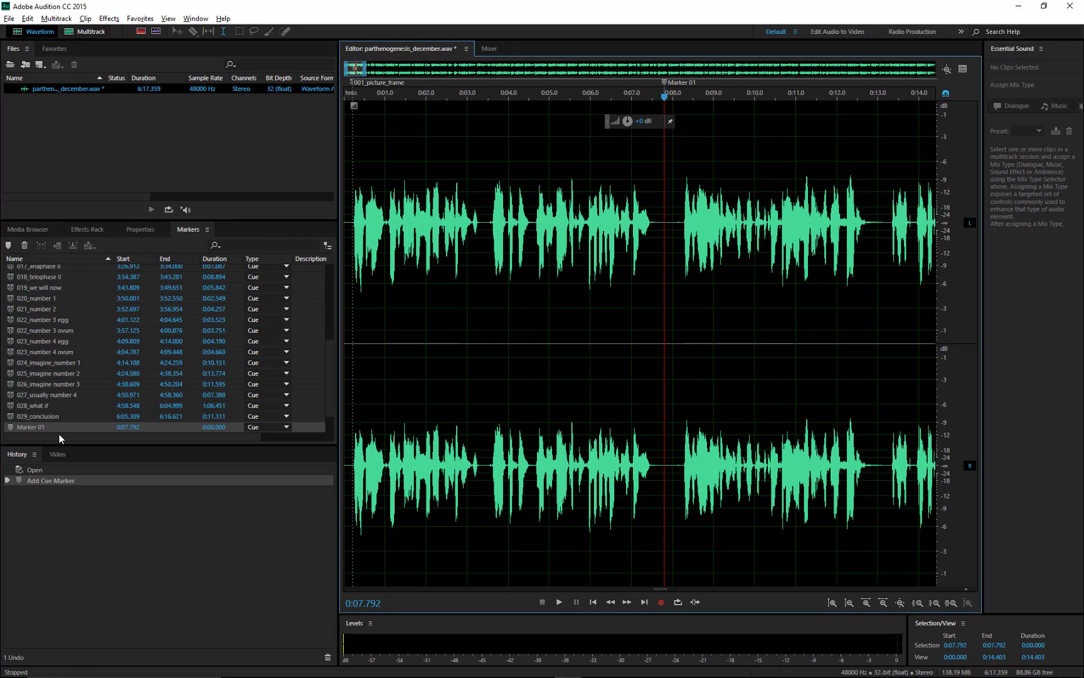
click(25, 426)
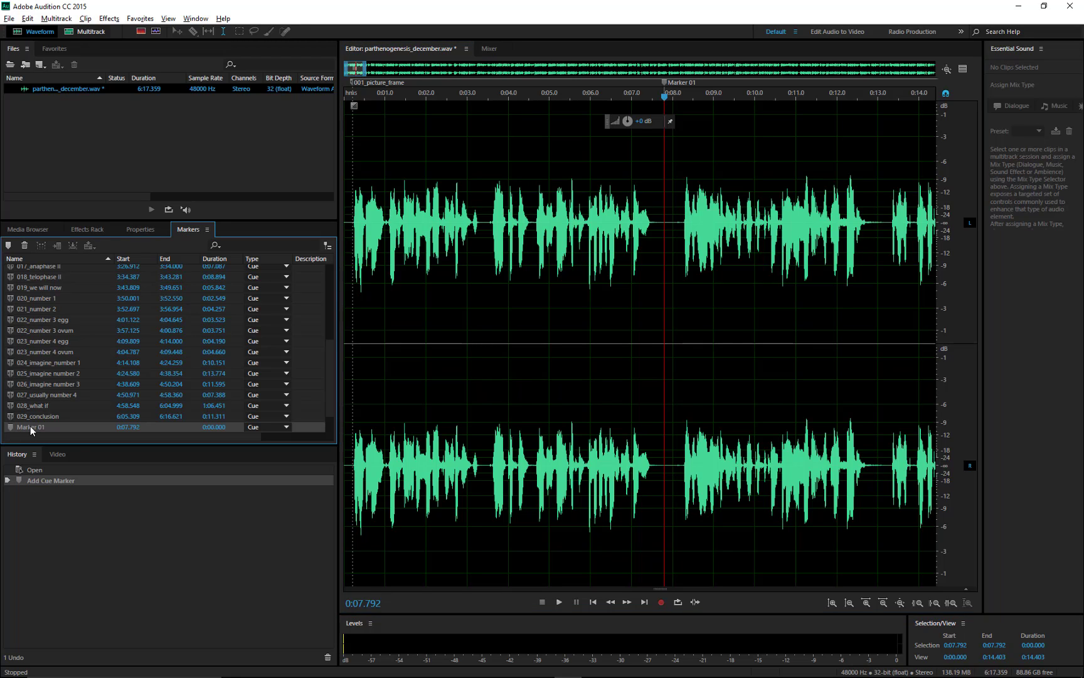
click(30, 426)
text(test)
key(Return)
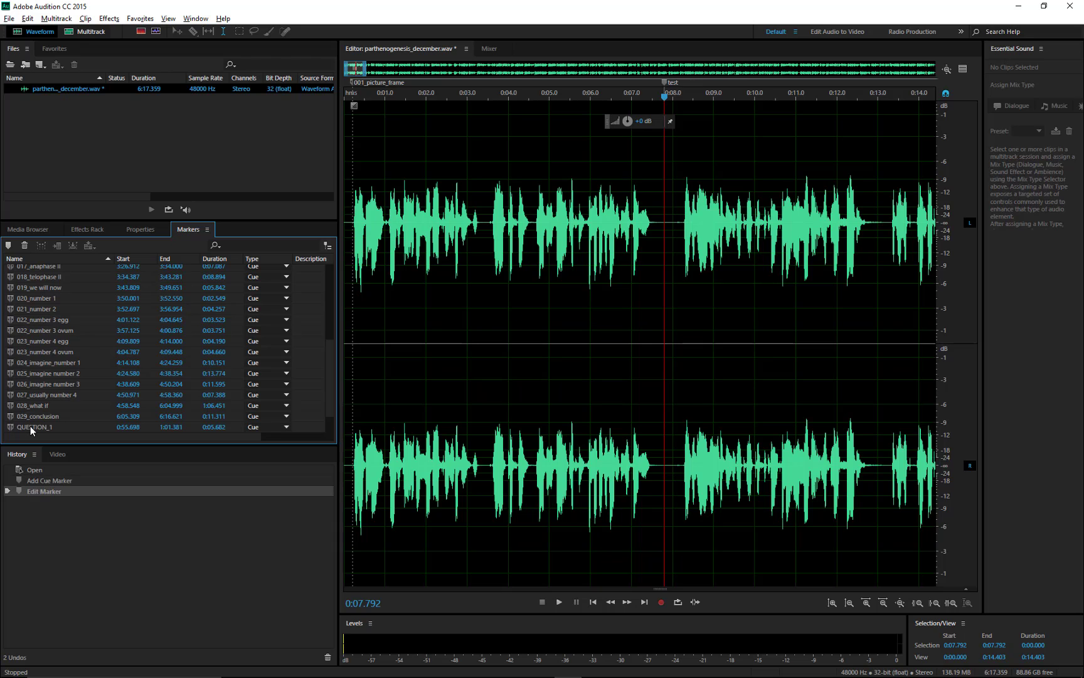
scroll(62, 321, down, 3)
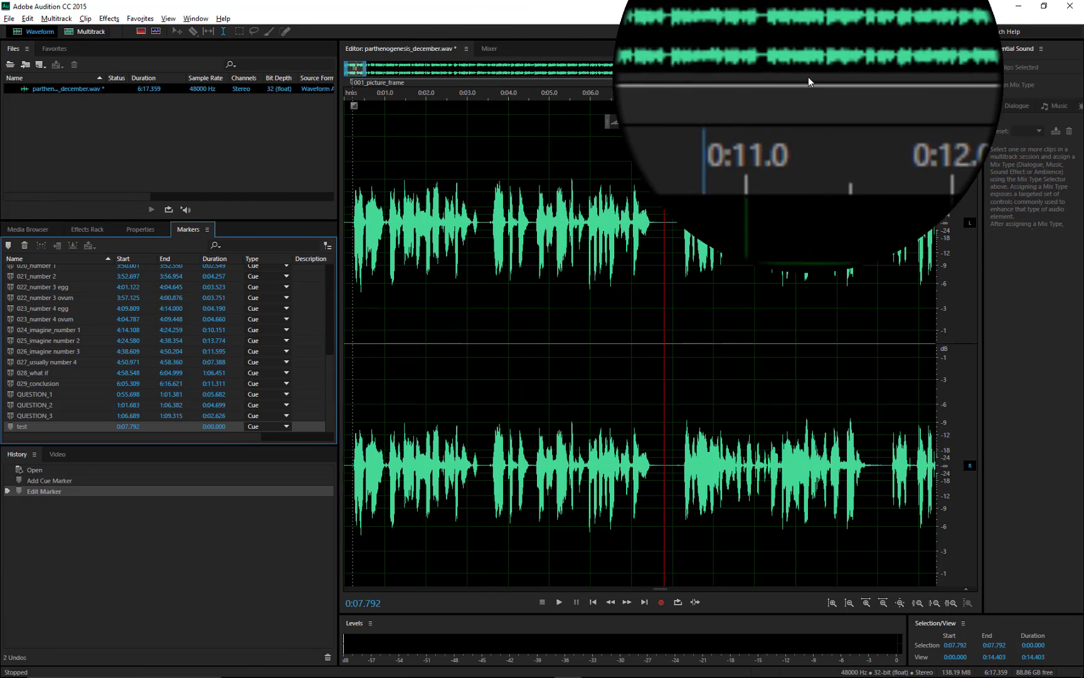
- Convert the test marker to a range ending near 0:12.8, then delete it
right_click(663, 84)
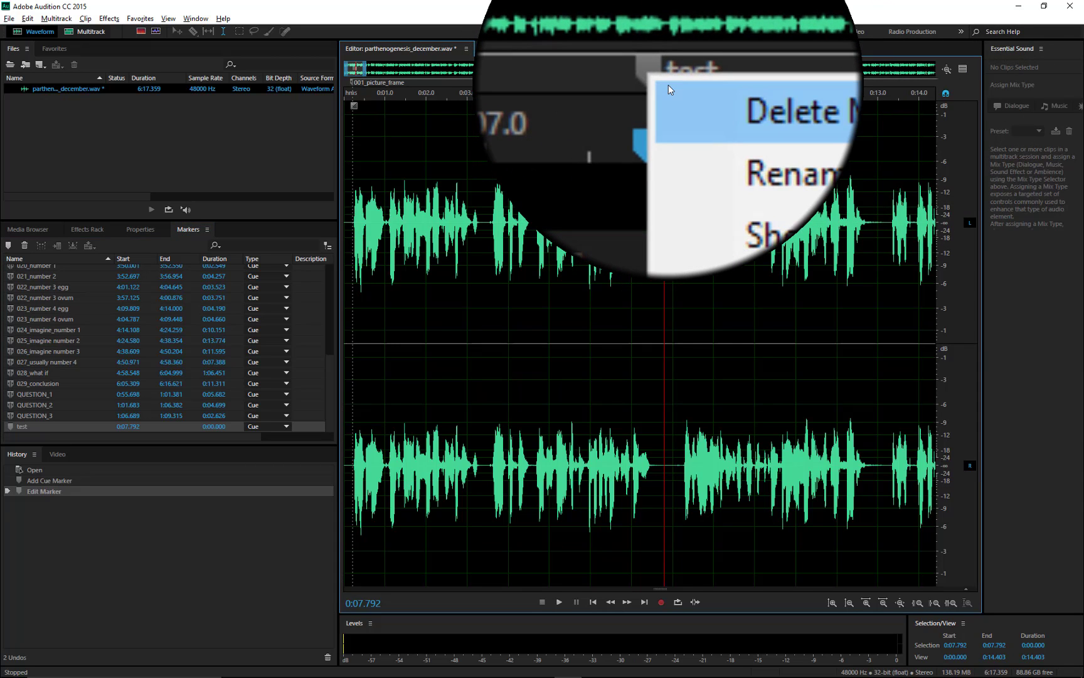
click(703, 177)
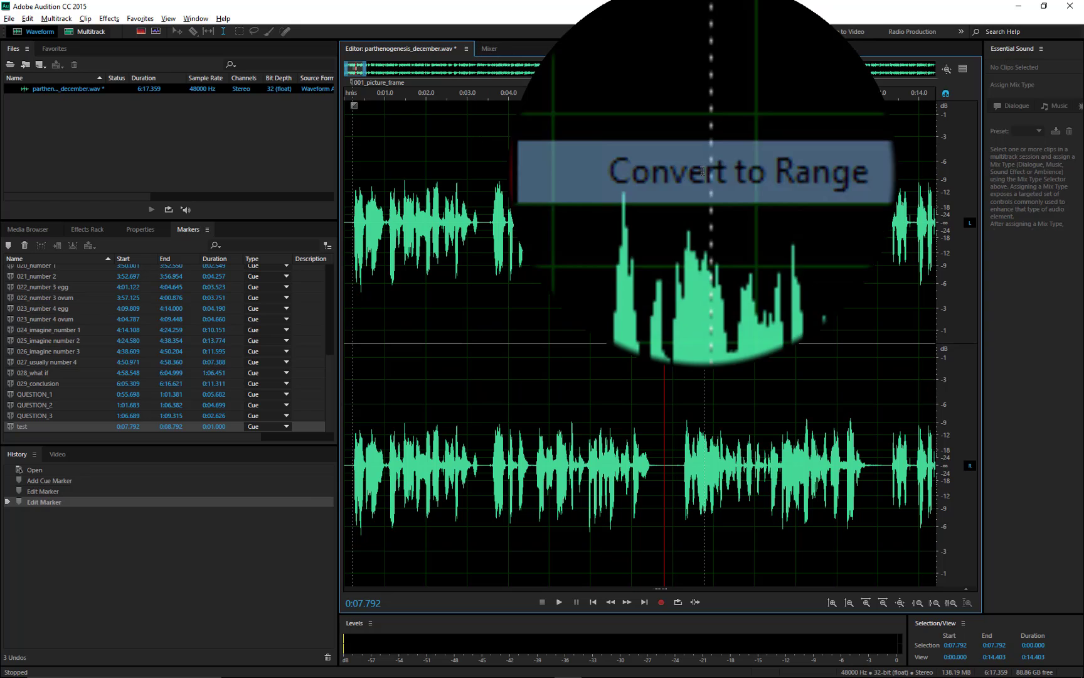
mouse_move(706, 83)
mouse_down()
mouse_move(871, 110)
mouse_move(870, 84)
mouse_up()
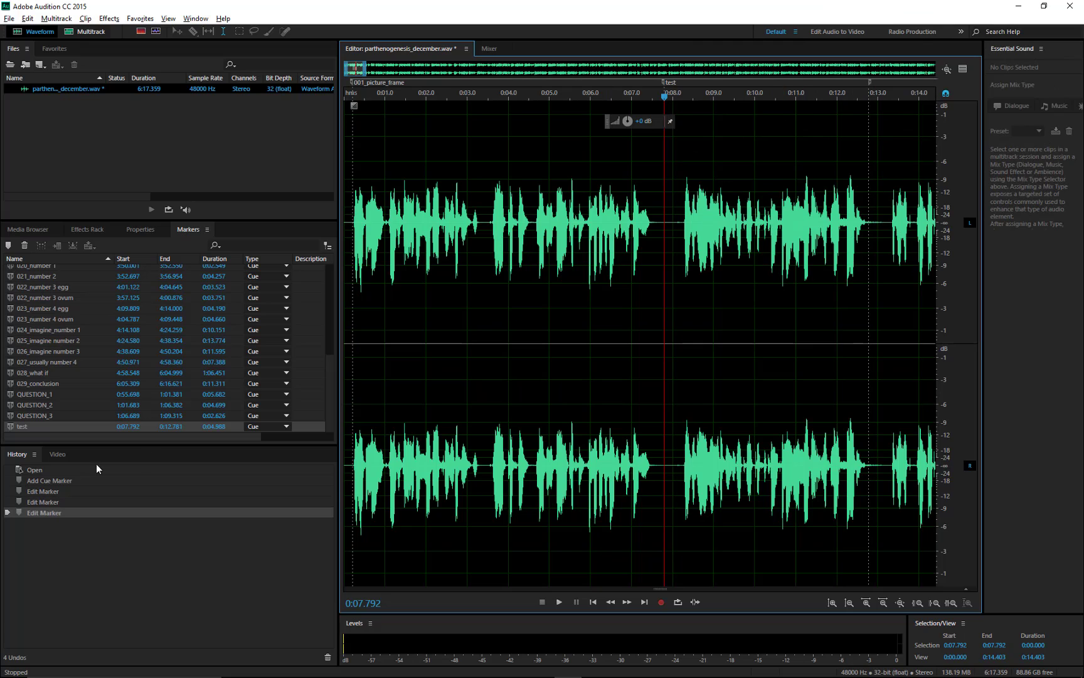
click(17, 426)
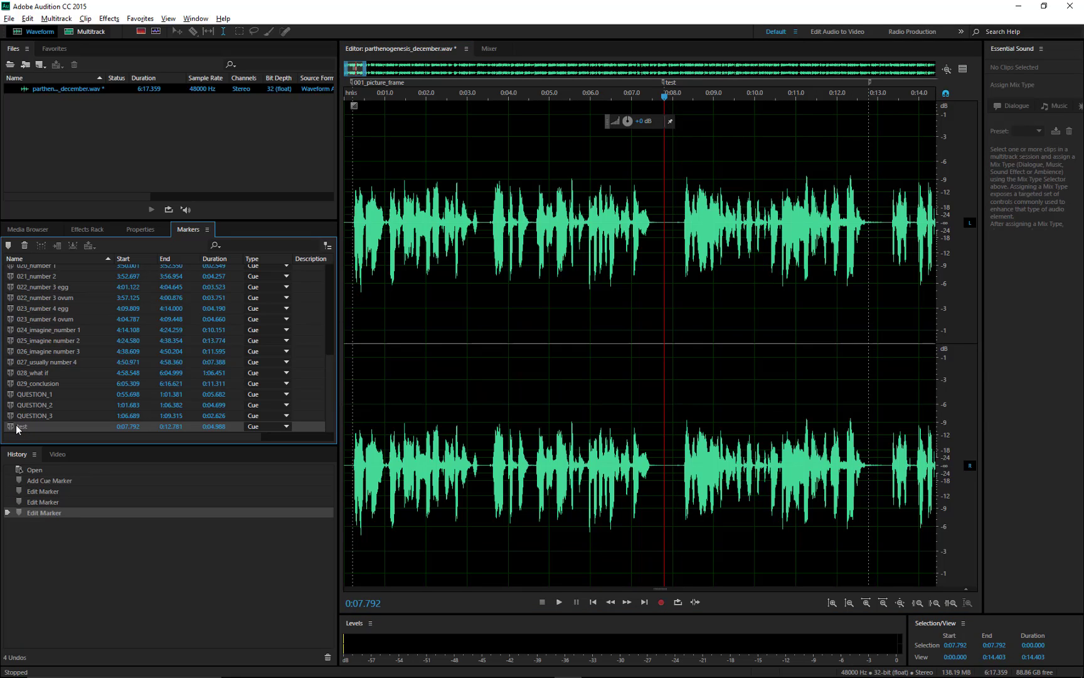
key(Delete)
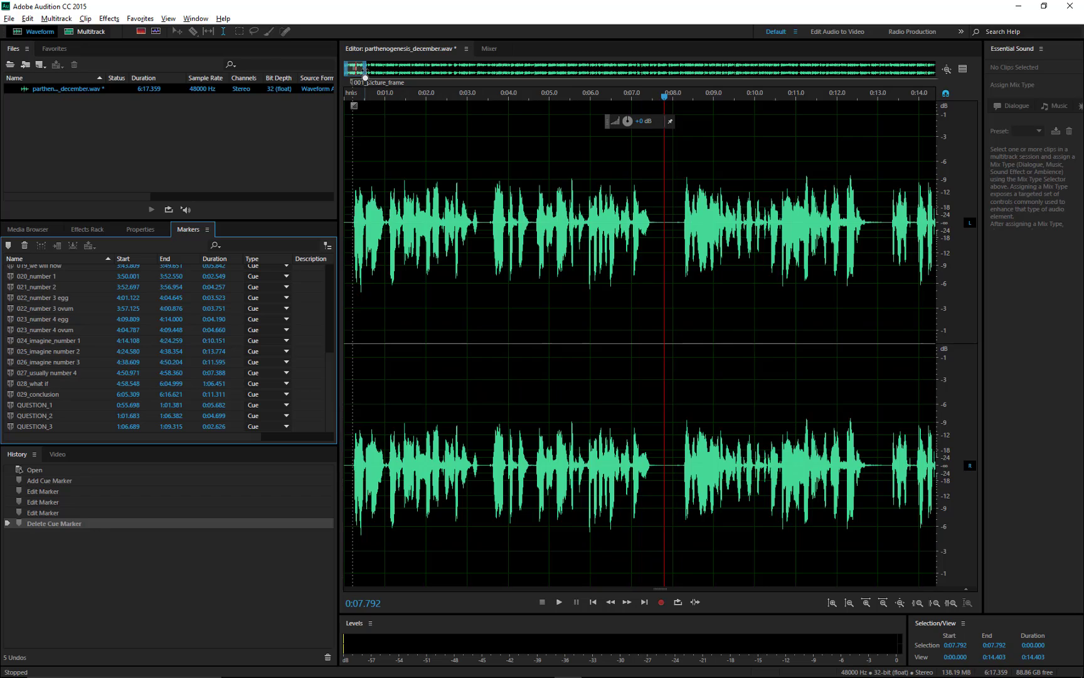
- Zoom out and shift the view later, then briefly select the 007_remember span and deselect it
drag(366, 69, 431, 76)
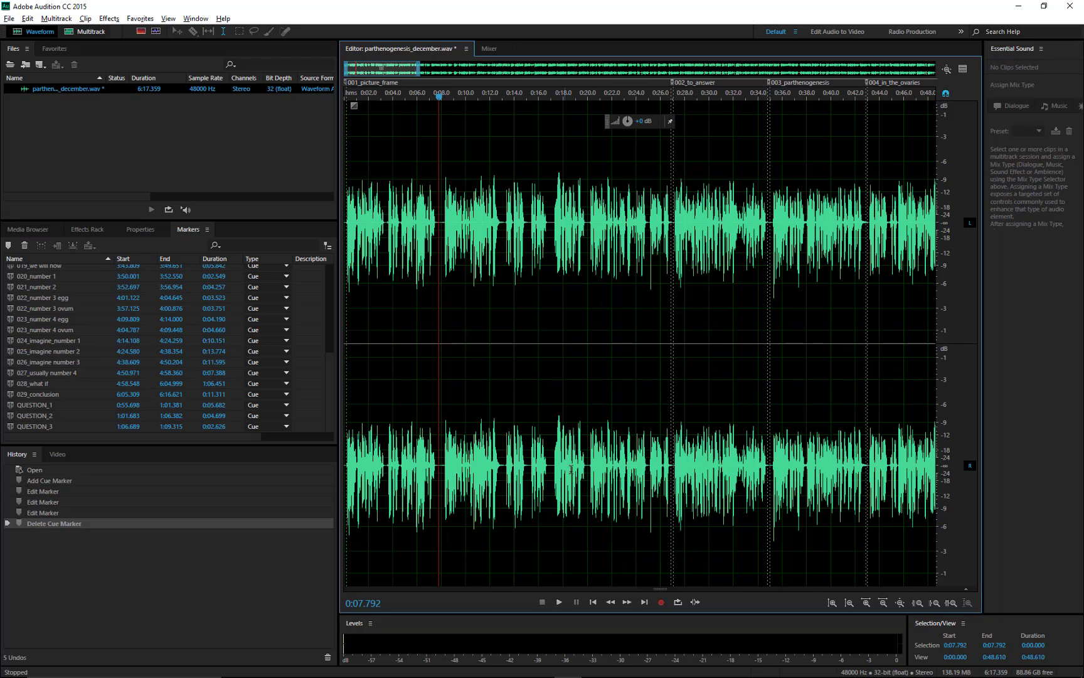
drag(382, 69, 477, 68)
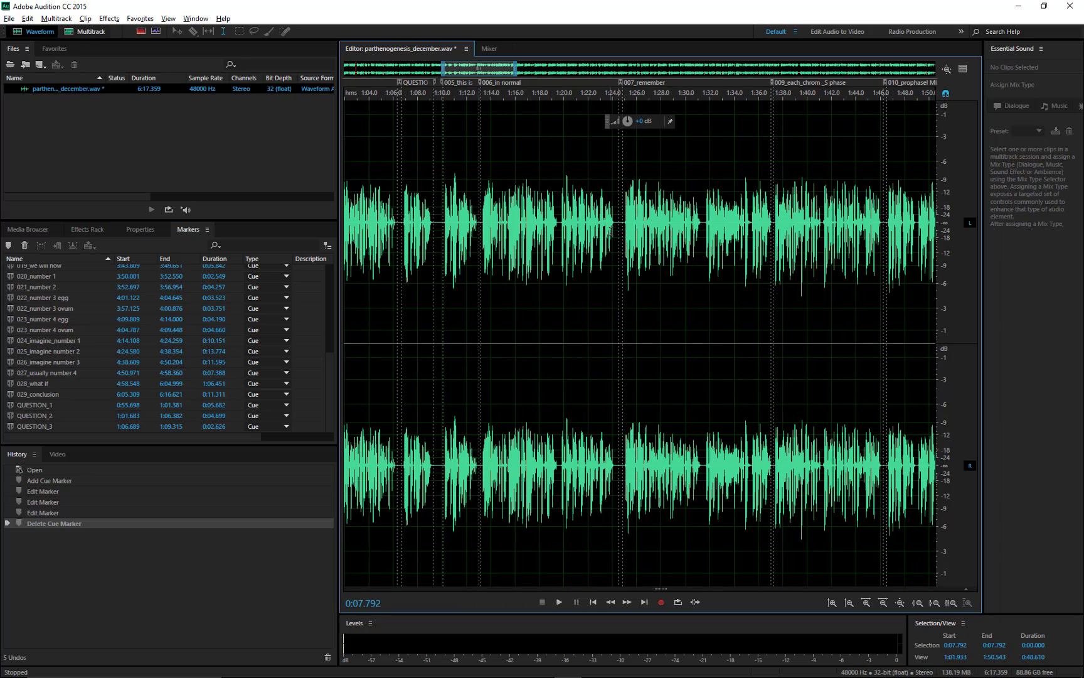
drag(621, 222, 771, 208)
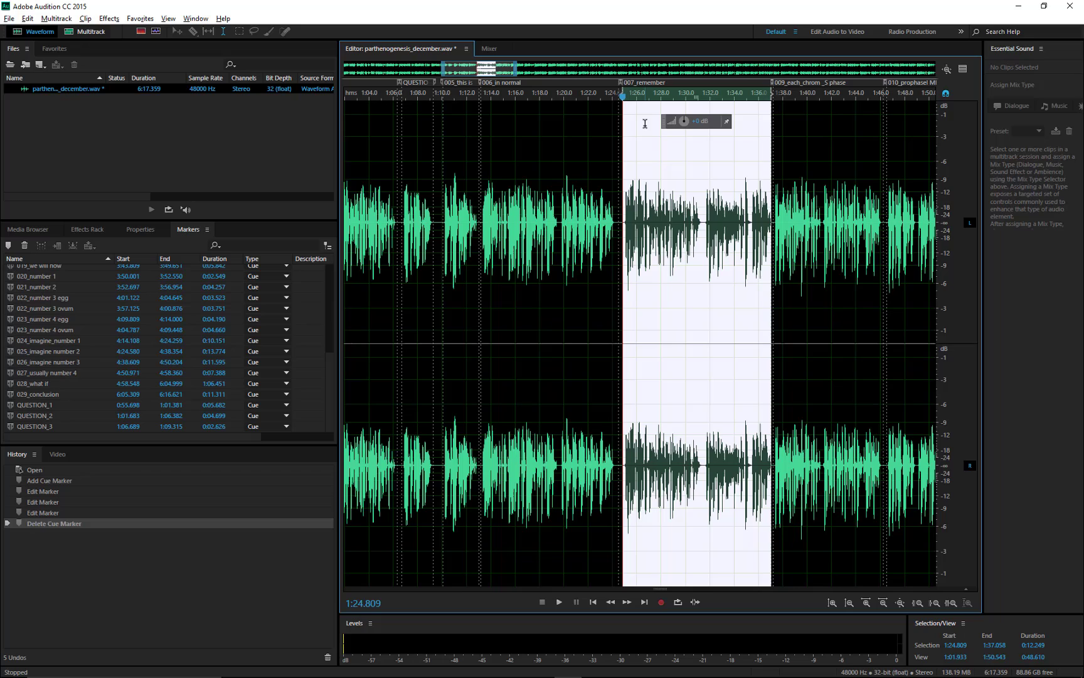
click(604, 146)
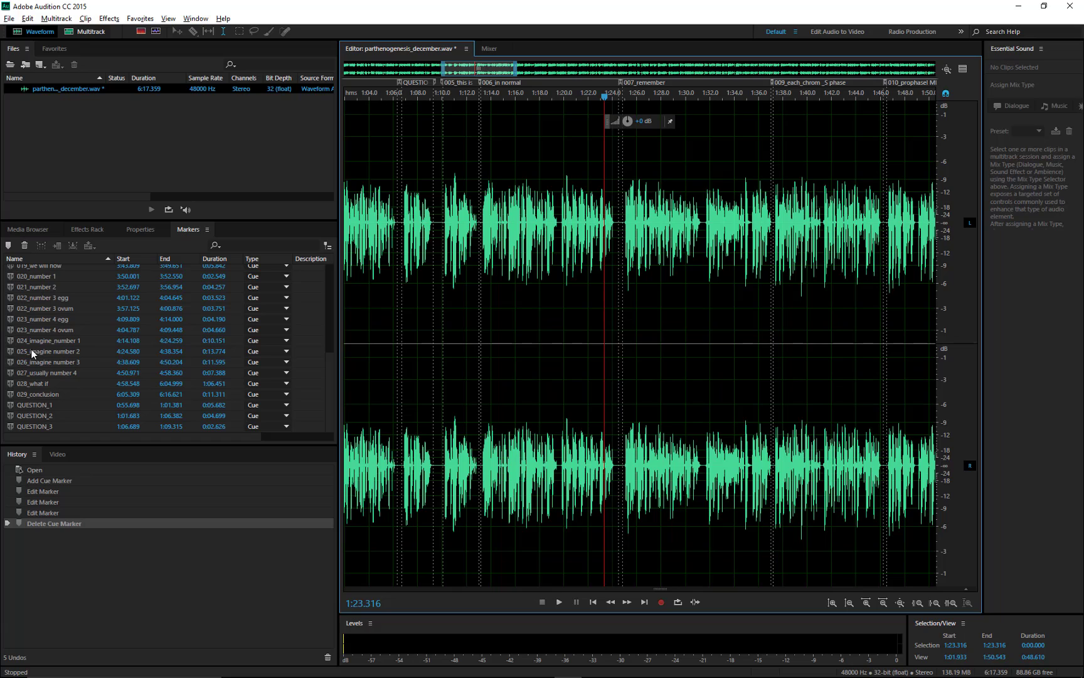
- Shift-select the whole marker list, from 001_picture_frame down to QUESTION_3
scroll(58, 310, up, 6)
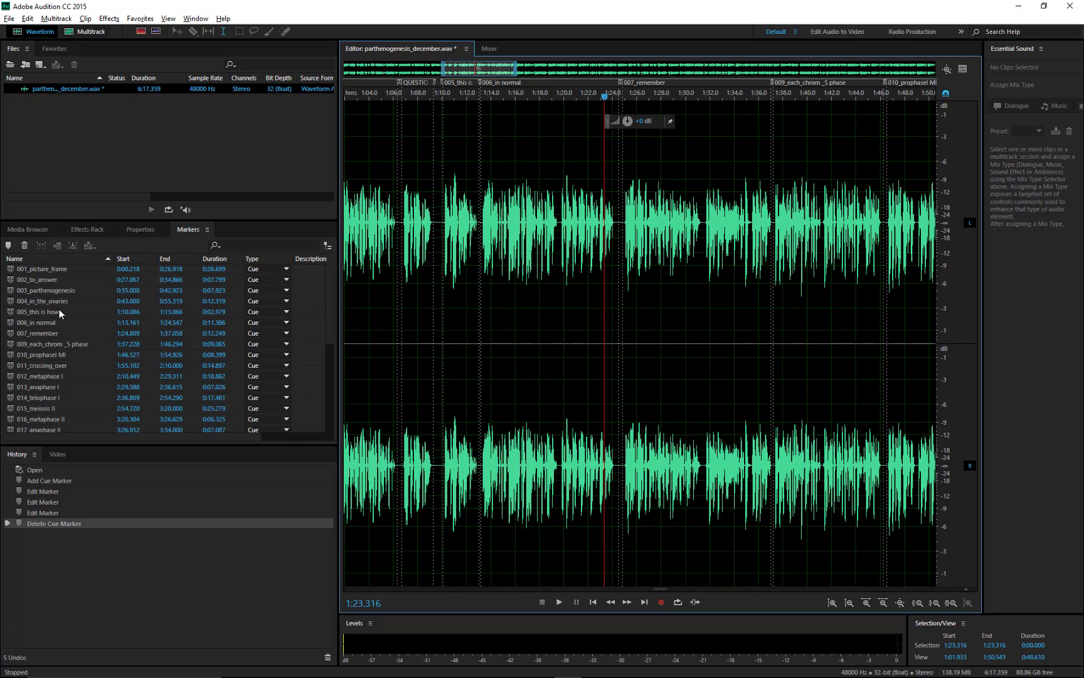
click(63, 269)
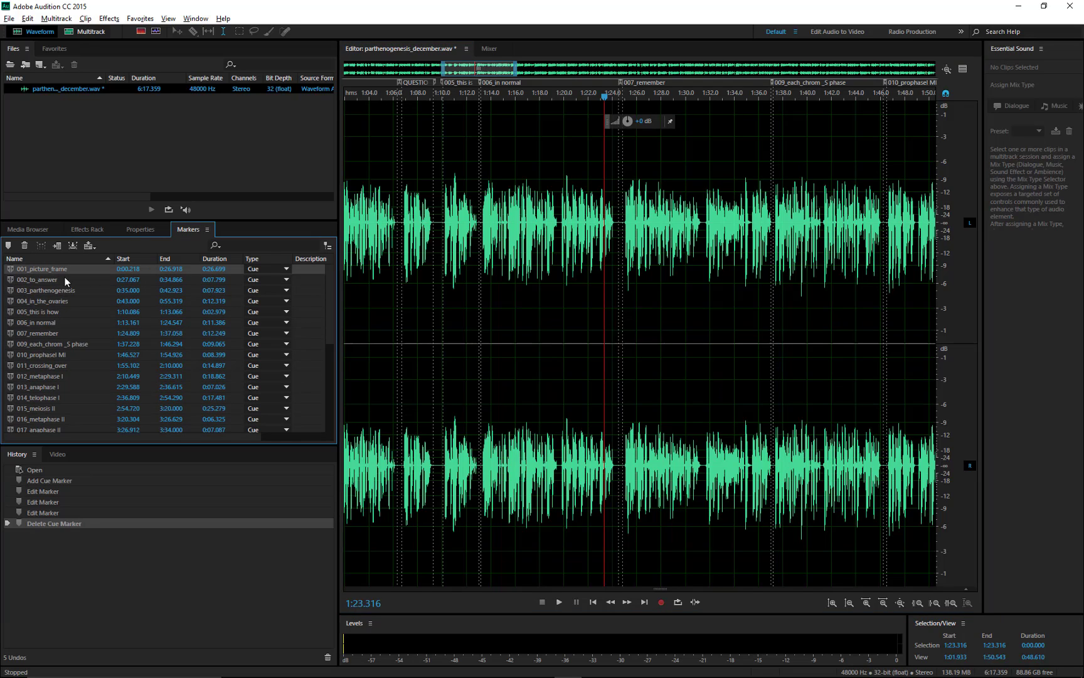
scroll(68, 314, down, 6)
shift+click(59, 426)
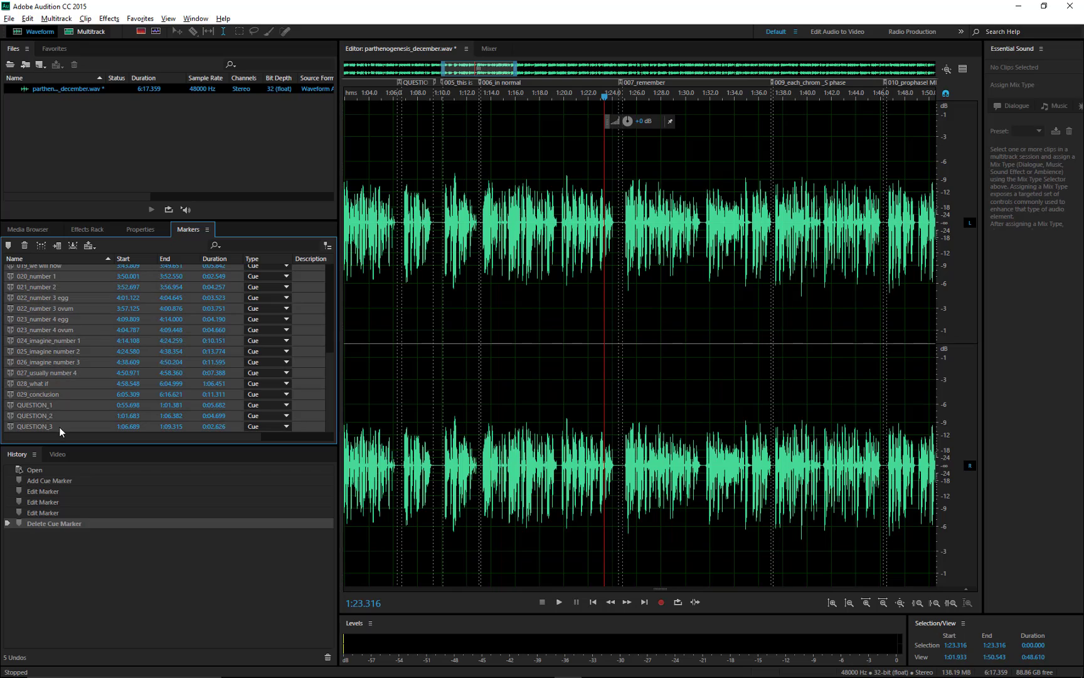
- Open the Export Range Markers dialog, move it up, and show its recent locations
click(74, 245)
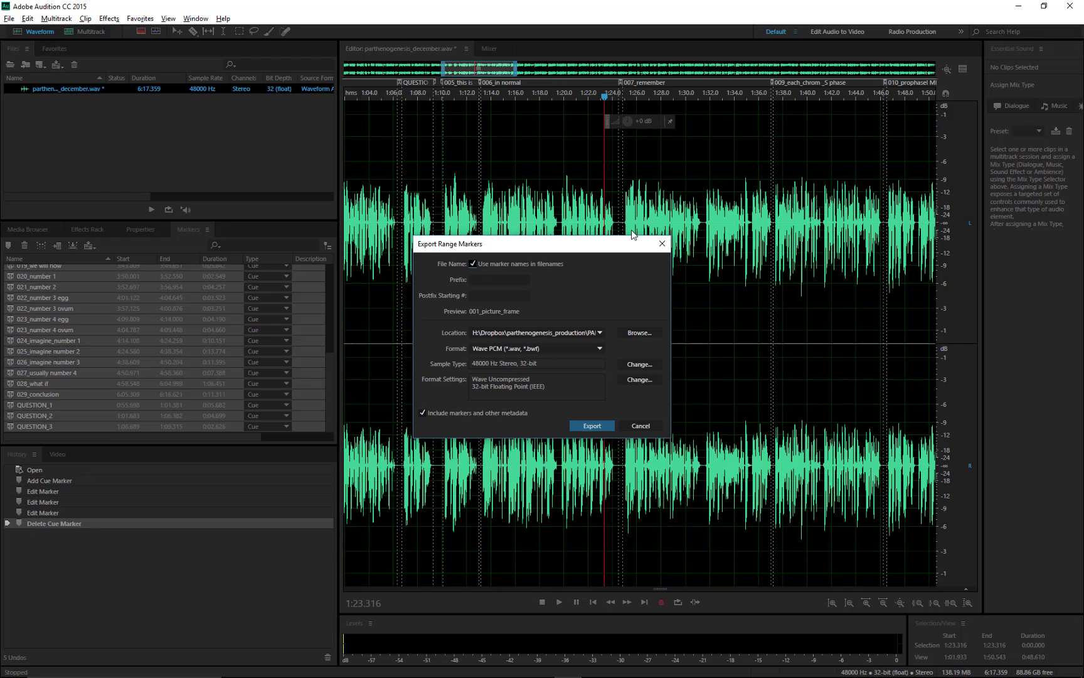
drag(566, 245, 557, 171)
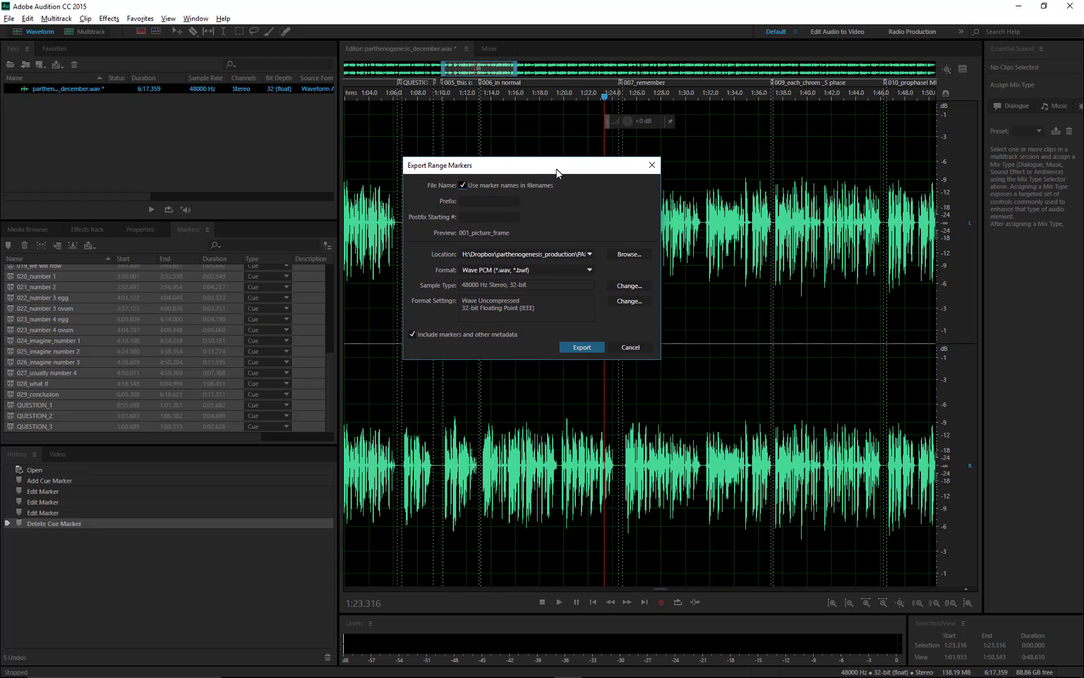
click(590, 254)
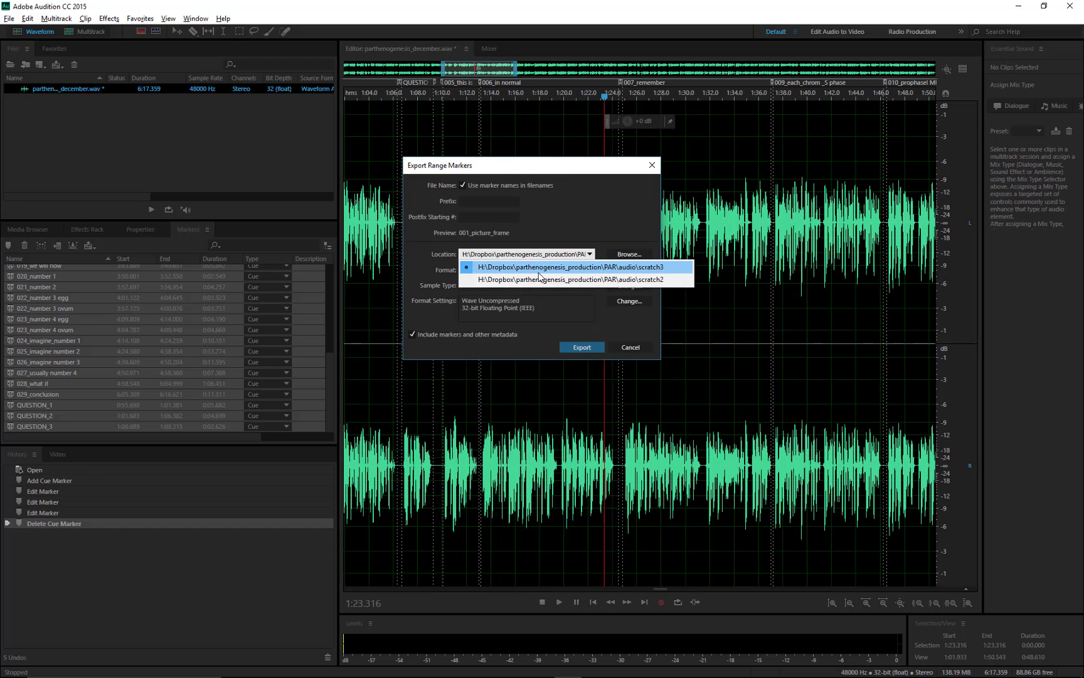
- Create a new scratch4 folder under audio and choose it as the export location
click(557, 267)
click(621, 254)
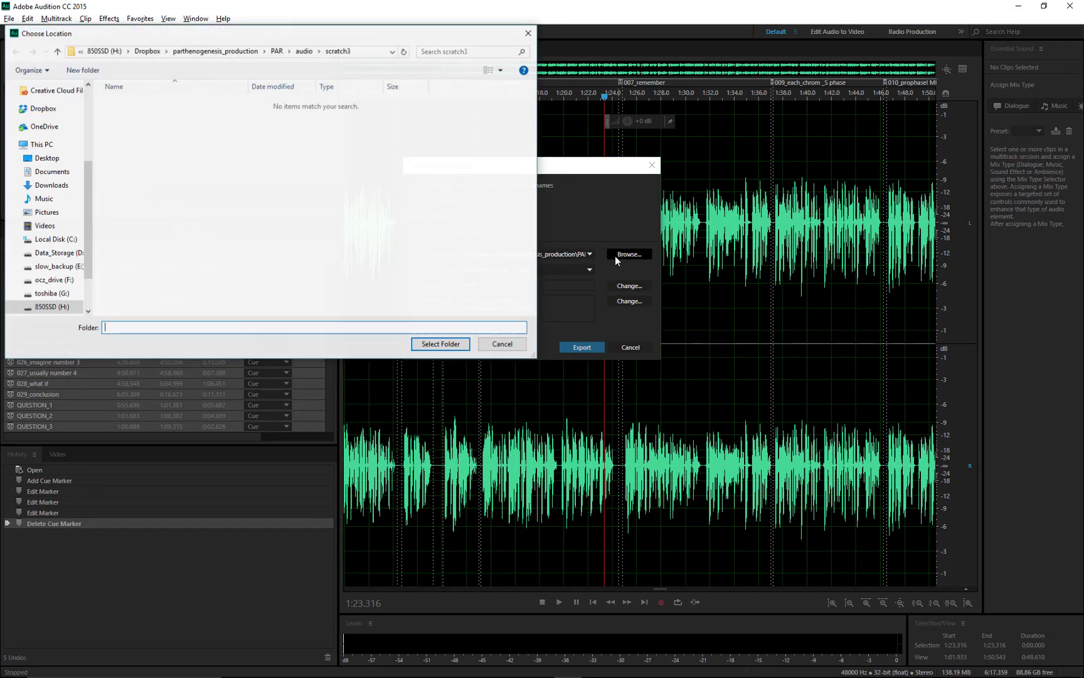
click(306, 51)
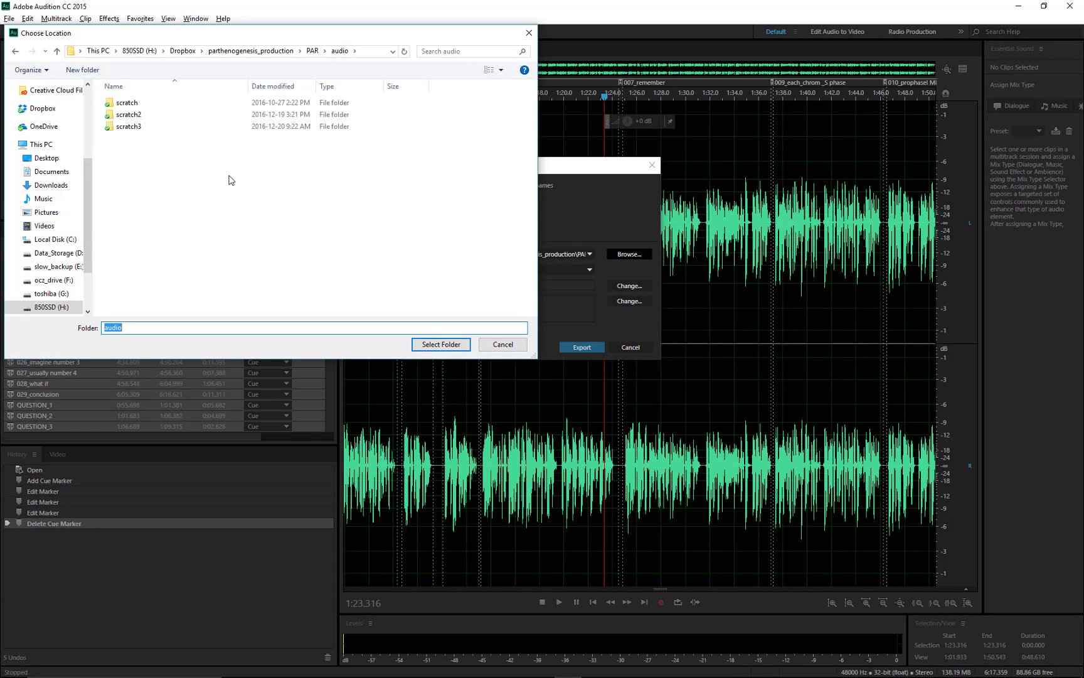
right_click(167, 222)
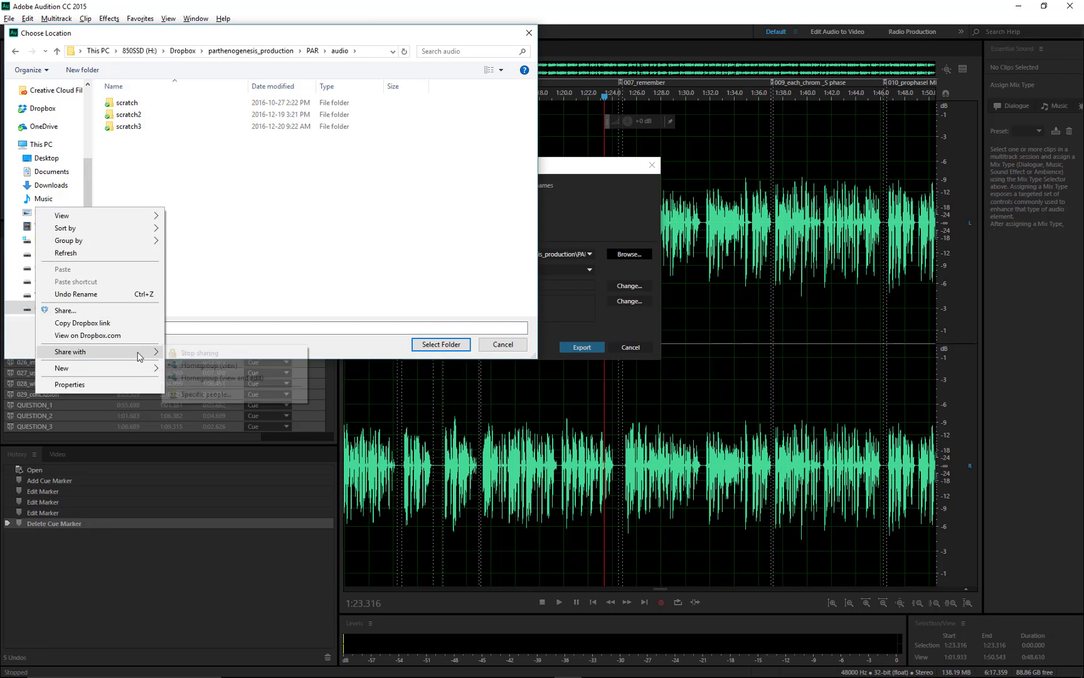
mouse_move(135, 368)
click(293, 431)
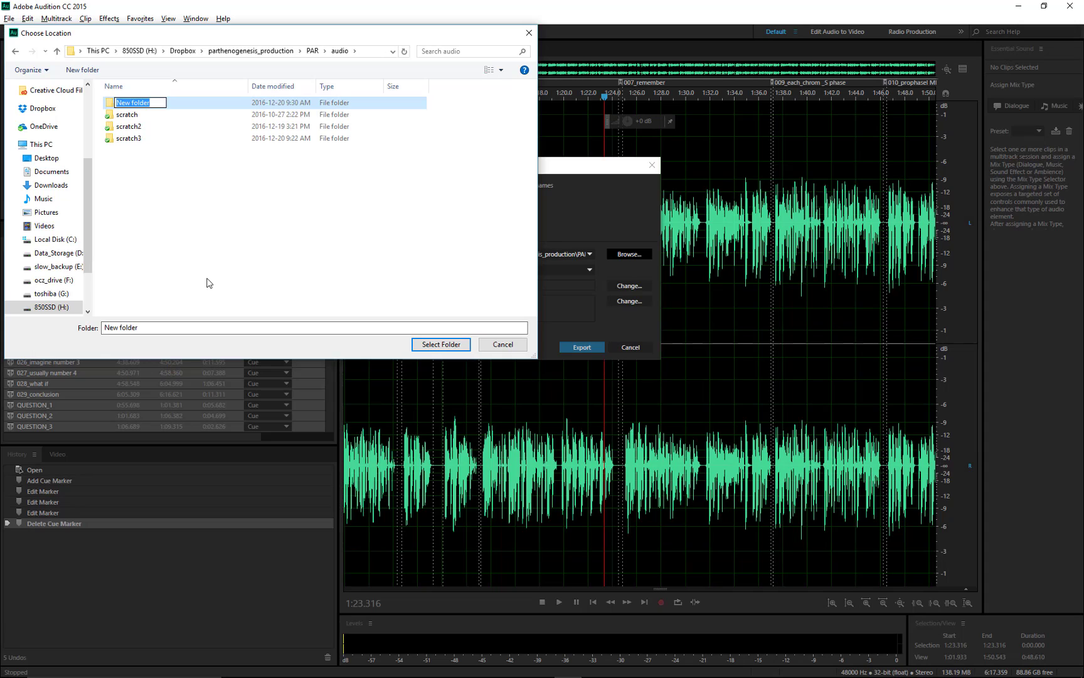
text(scrat)
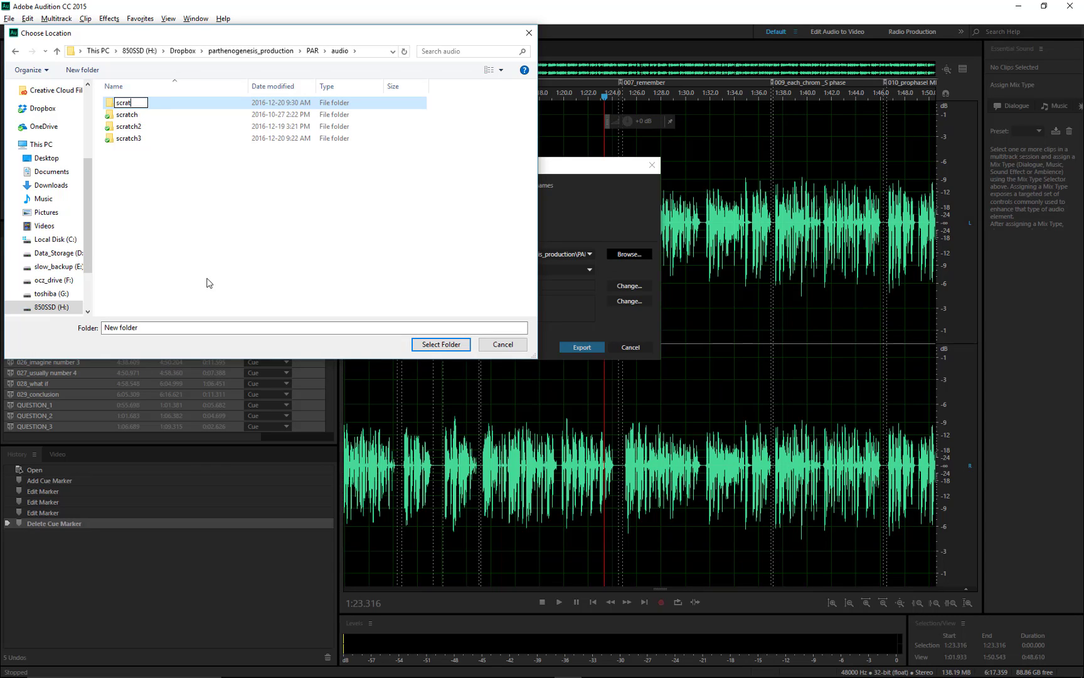
text(cvh)
key(BackSpace)
key(BackSpace)
text(h4)
key(Return)
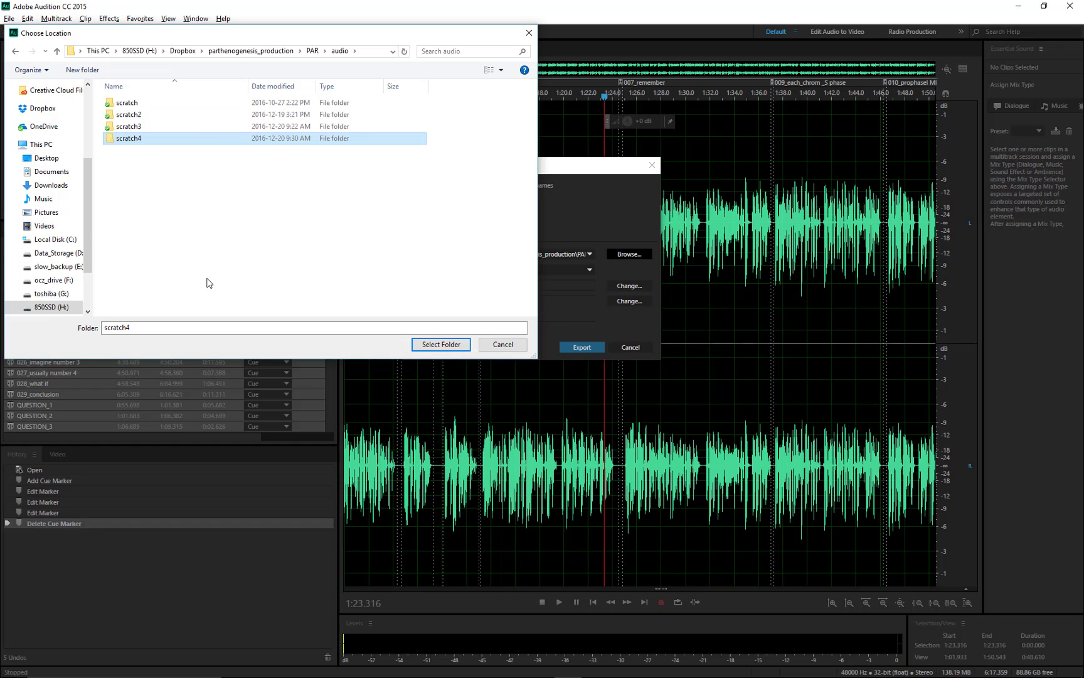
click(448, 345)
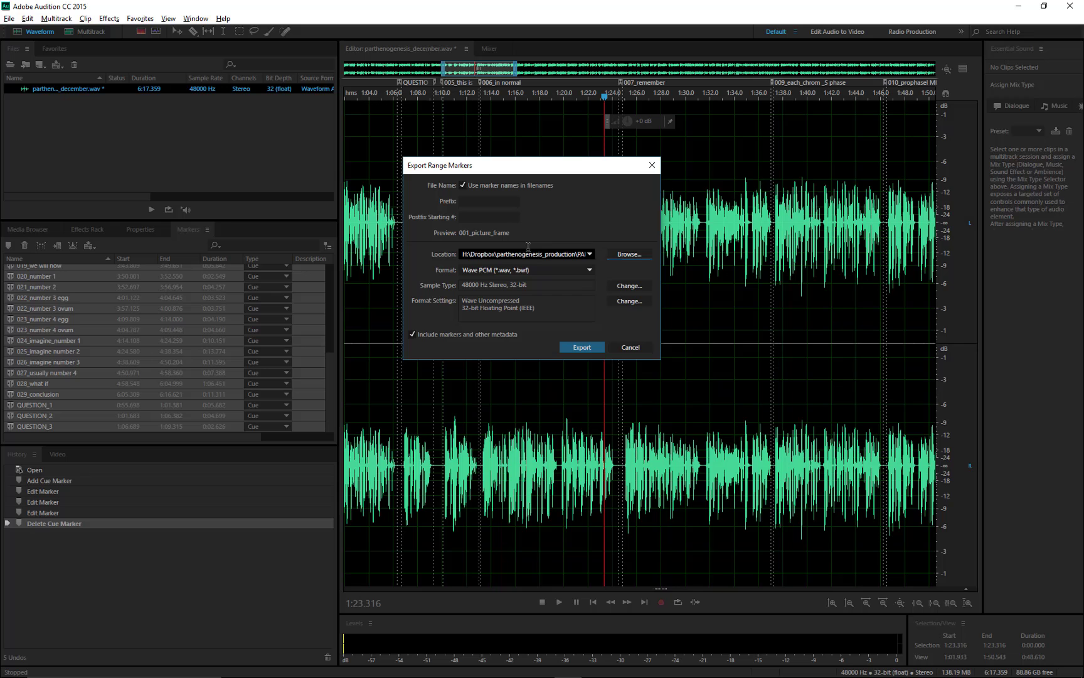
- Export the range markers as WAV clips and open scratch4 in File Explorer
click(584, 347)
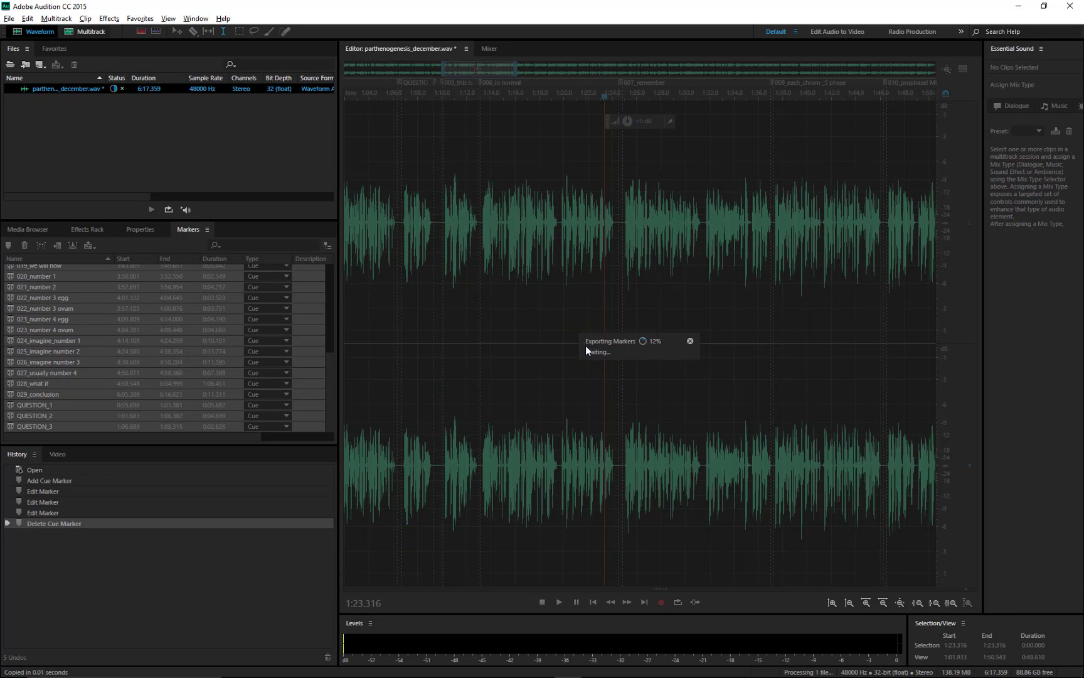
key(alt+Tab)
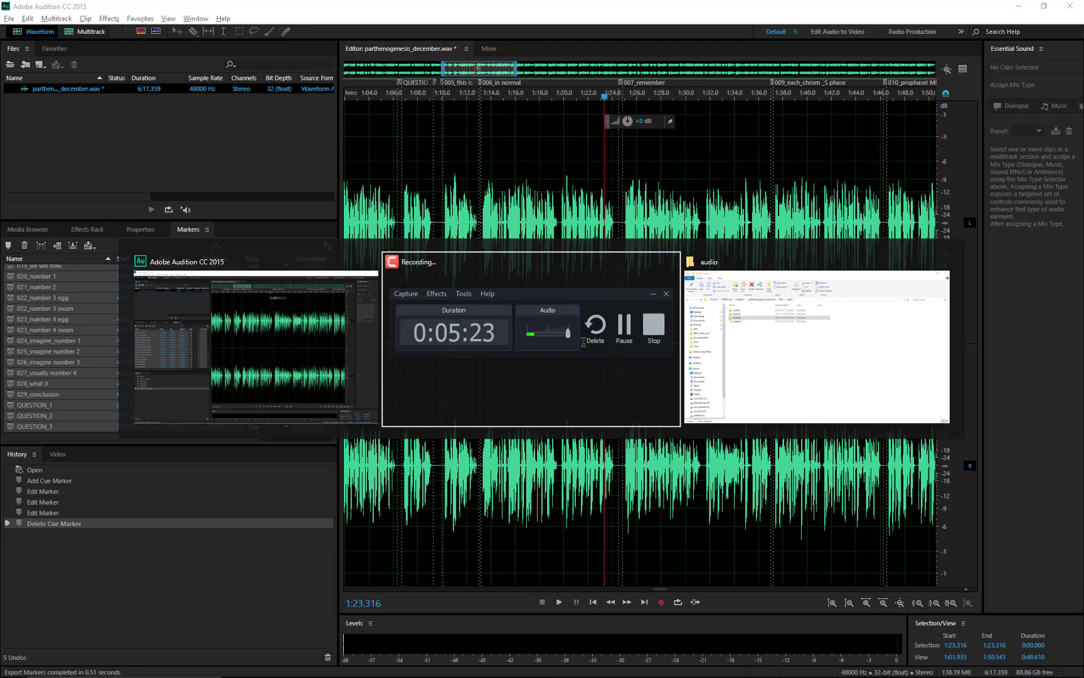
double_click(298, 239)
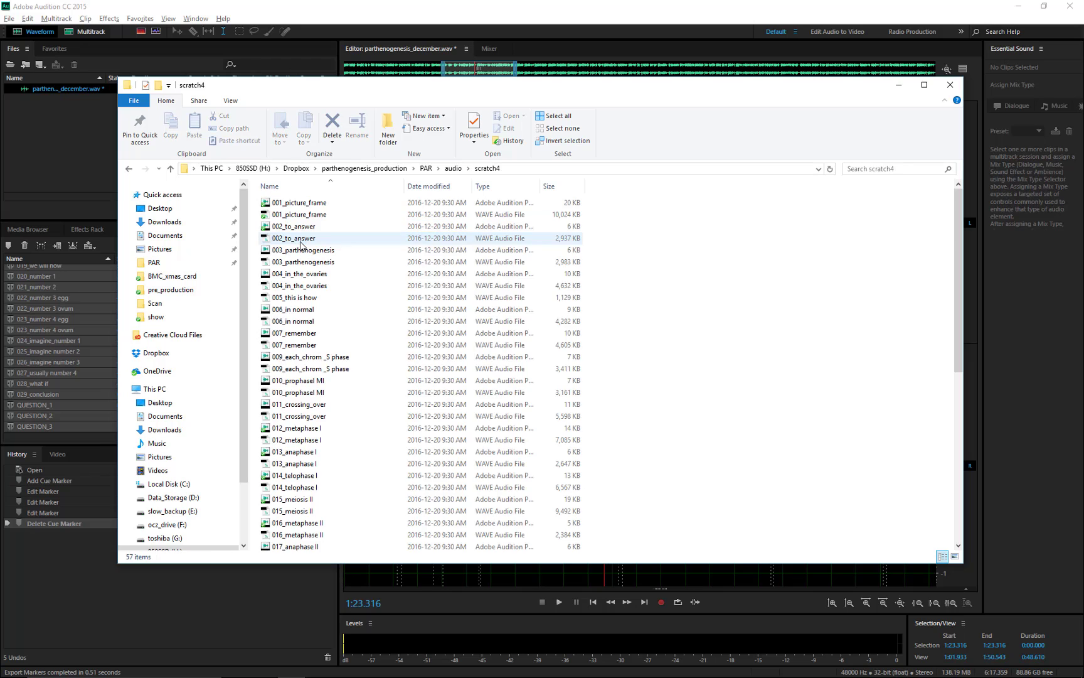
scroll(363, 251, down, 9)
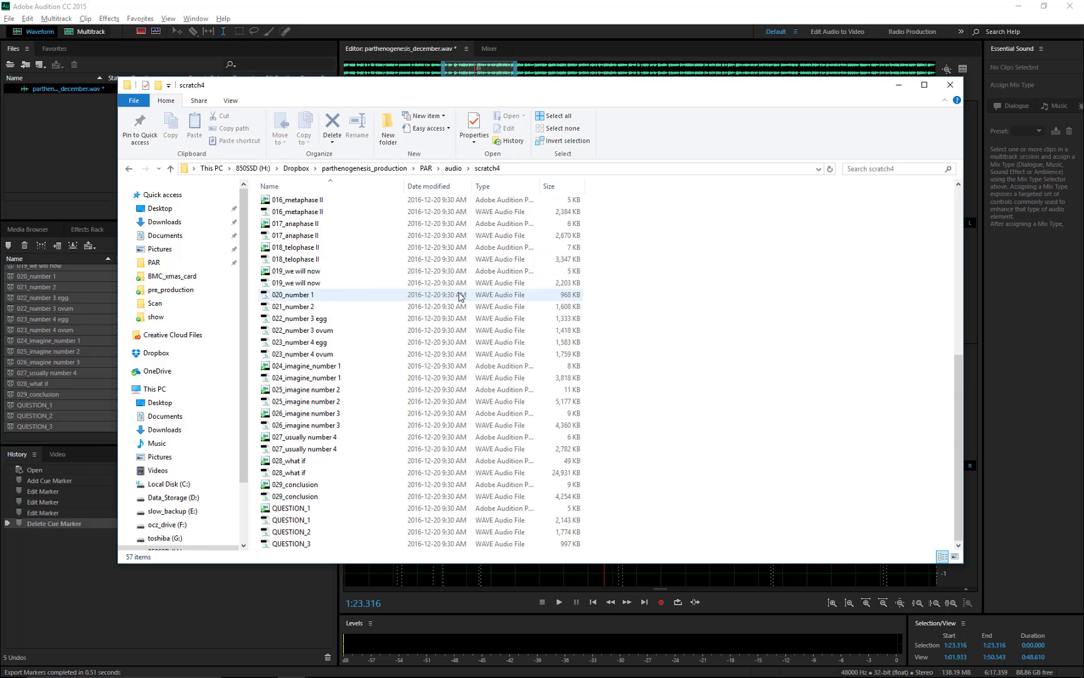
scroll(390, 336, up, 3)
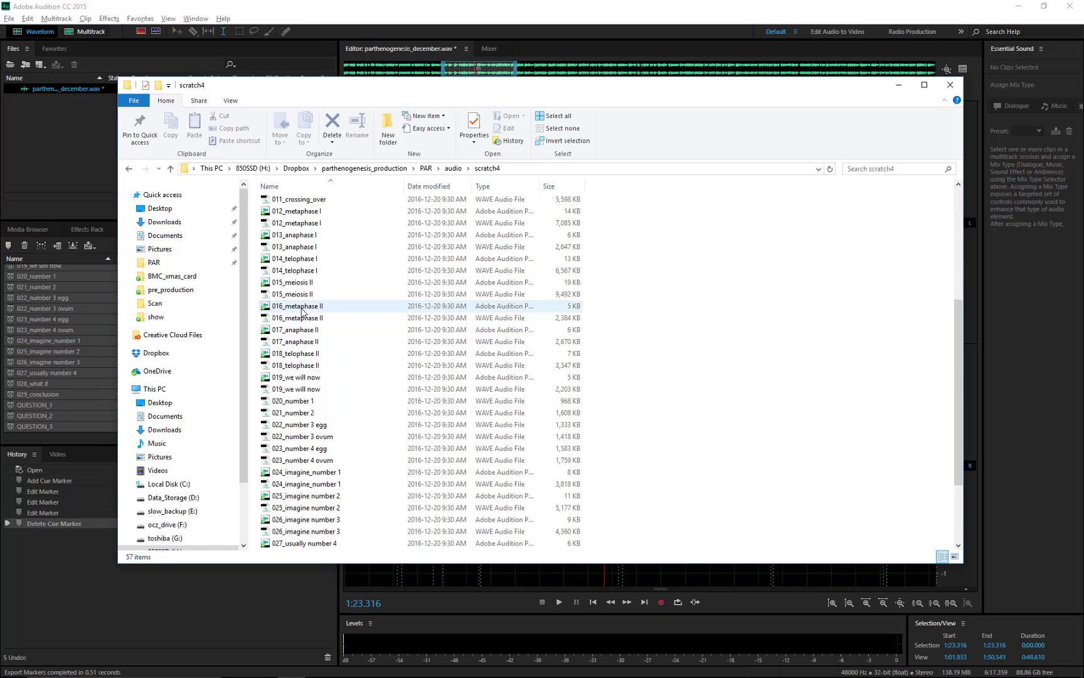
- Inspect the 015, 001, 002 and 003 exported clips with full type names, then return to Audition
click(396, 294)
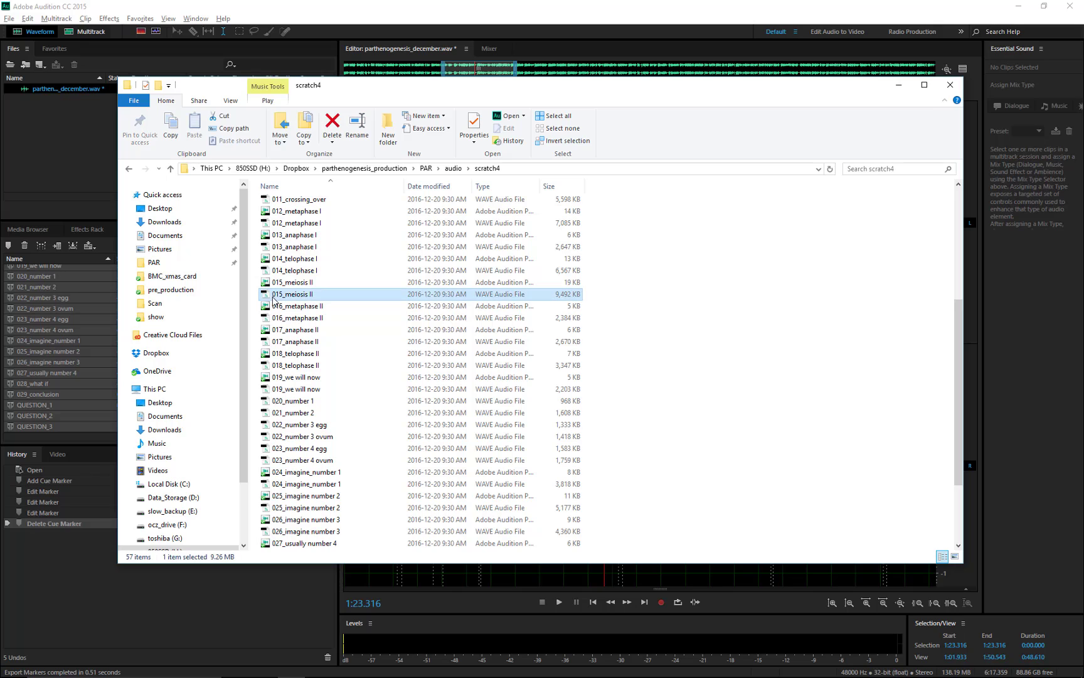
click(493, 283)
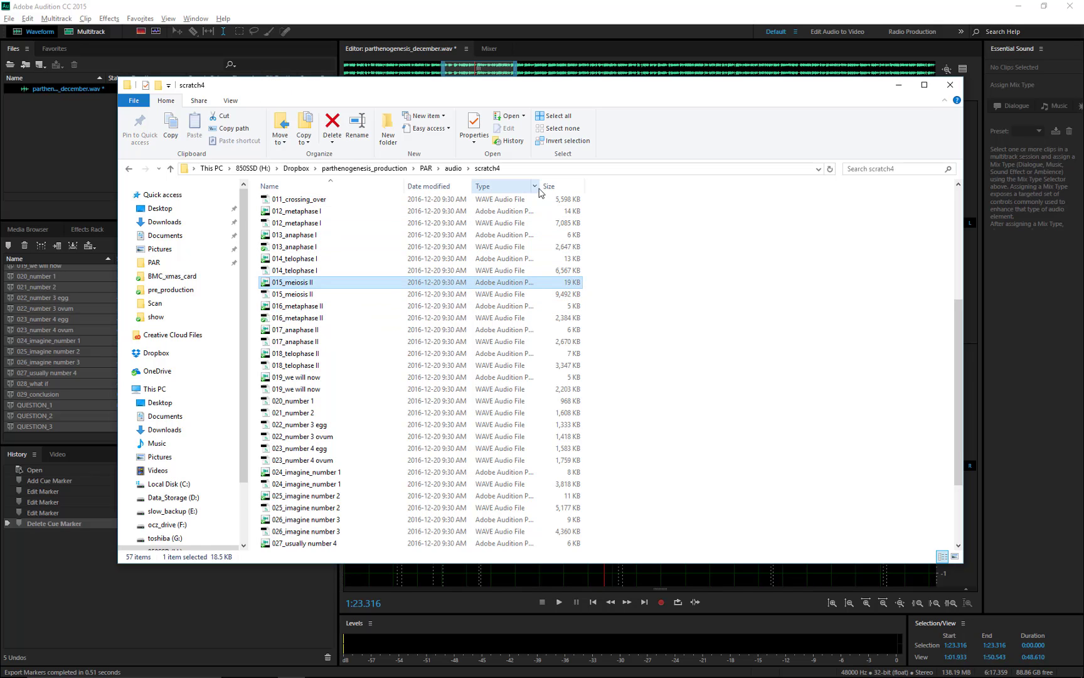
double_click(538, 187)
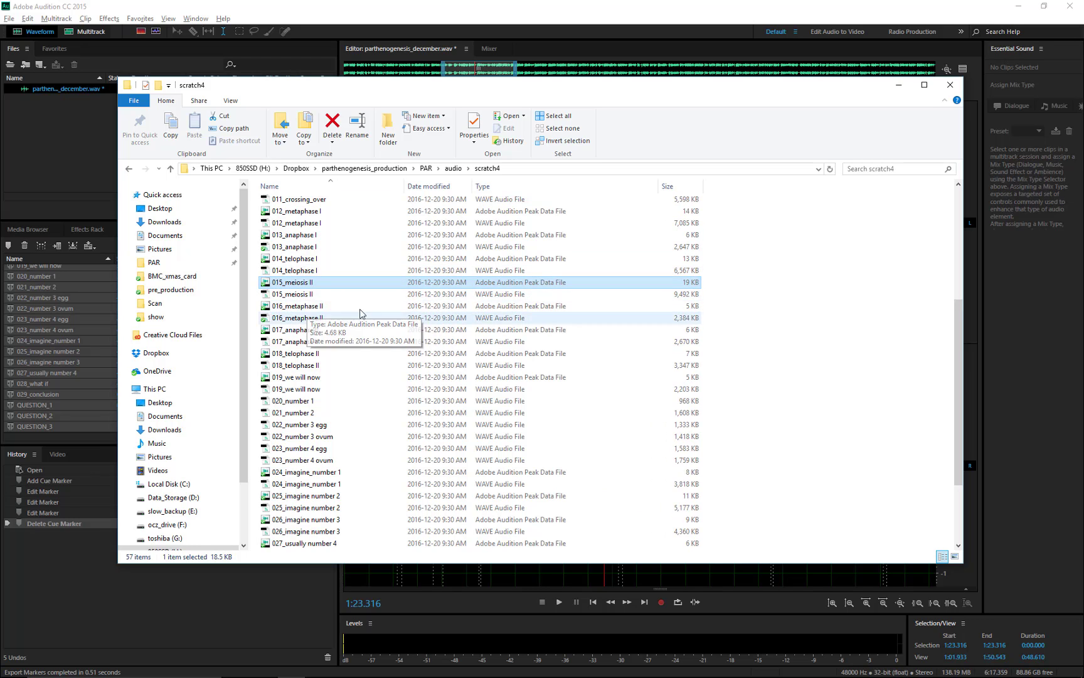
scroll(339, 310, up, 4)
scroll(370, 295, up, 2)
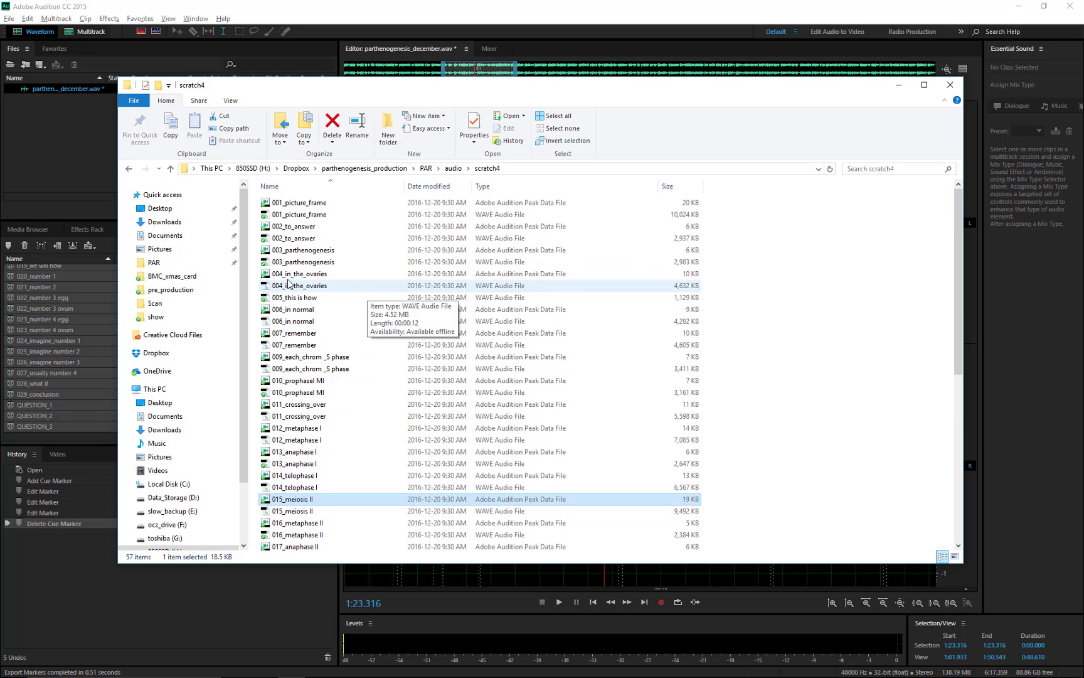
click(512, 216)
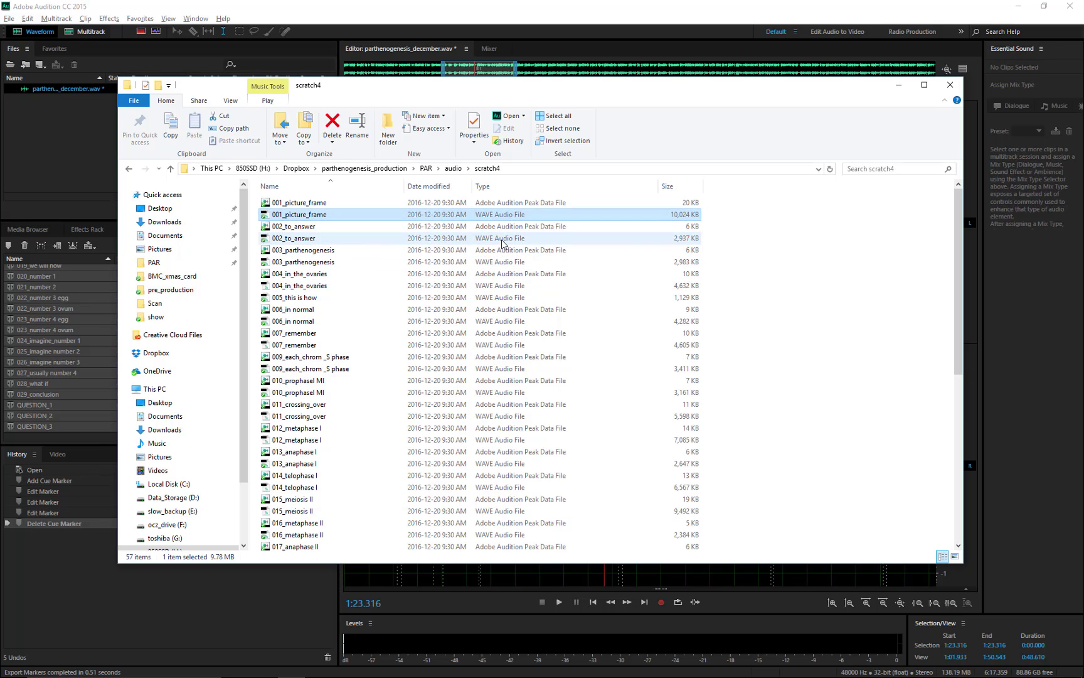
click(377, 238)
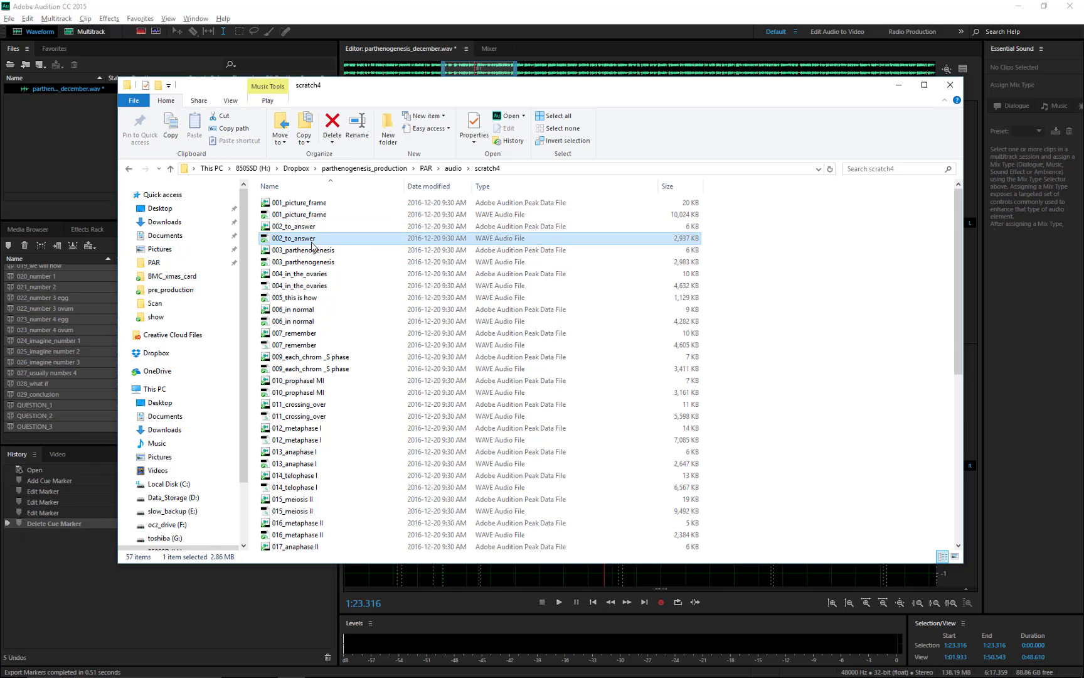
click(363, 262)
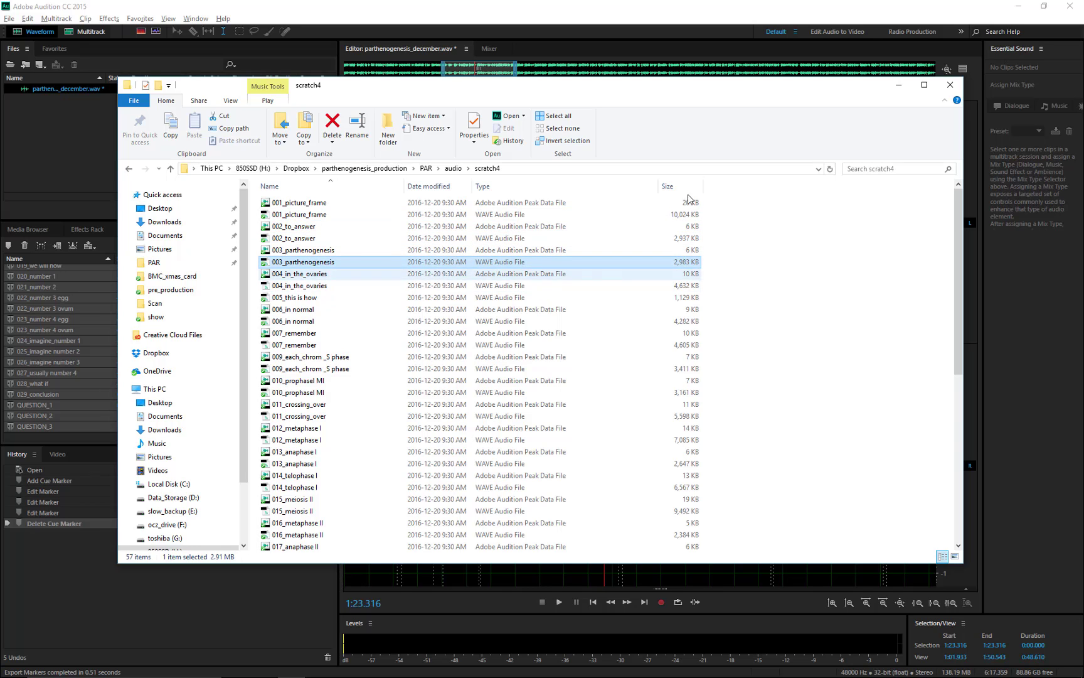
key(alt+Tab)
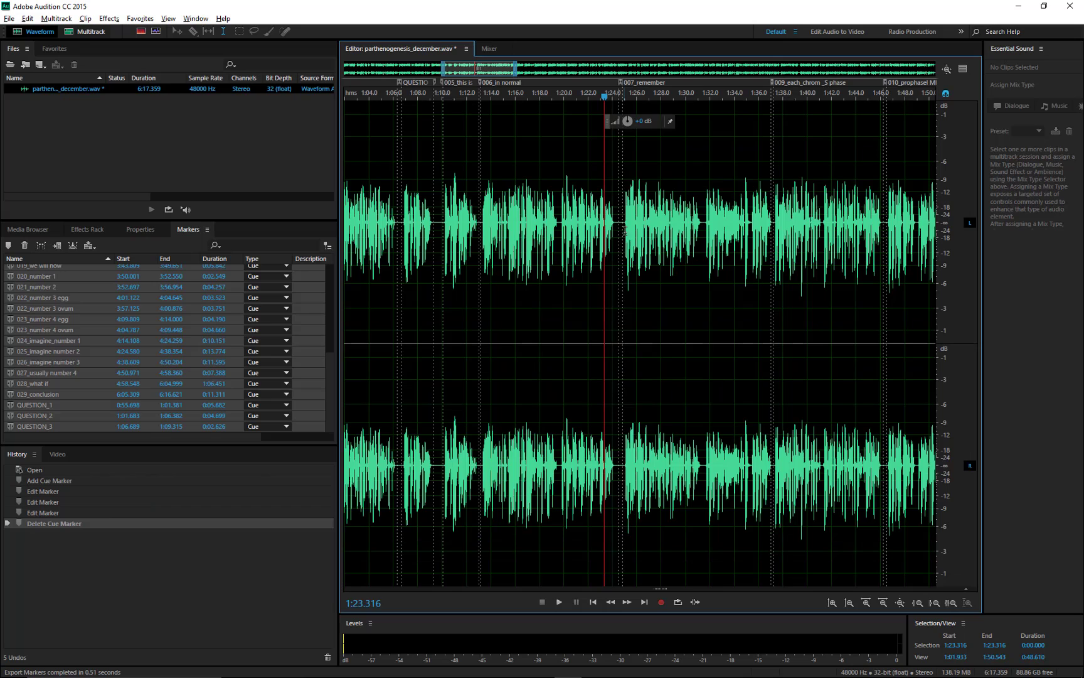
- Select the narration from 1:24.809 around the 007_remember marker
drag(622, 230, 772, 234)
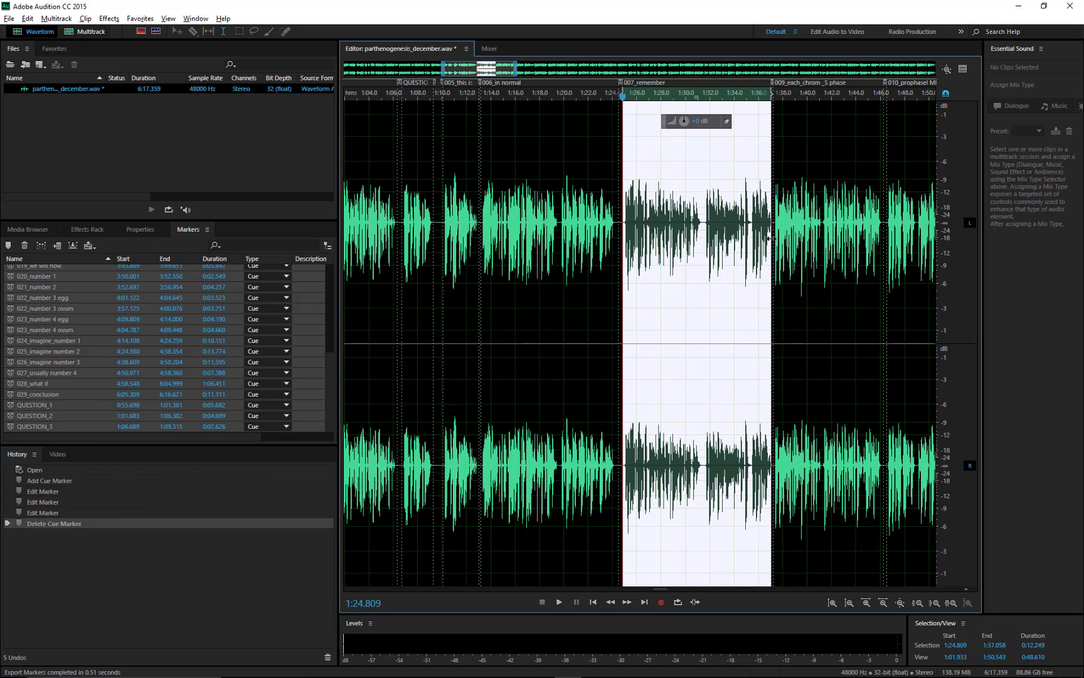
click(629, 251)
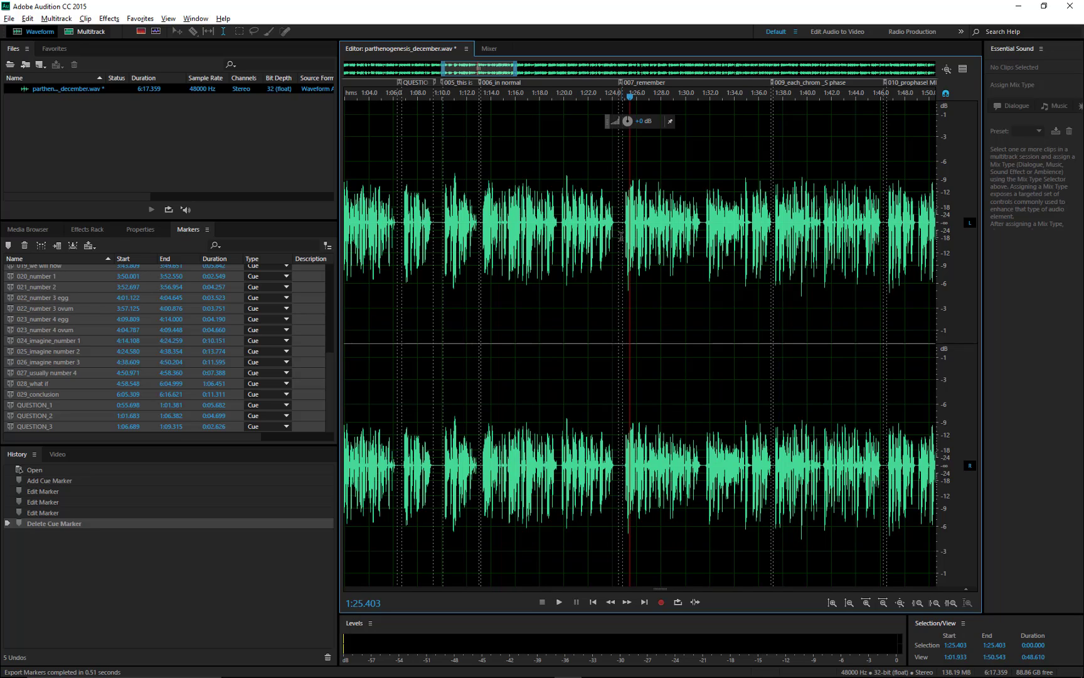
drag(623, 235, 771, 246)
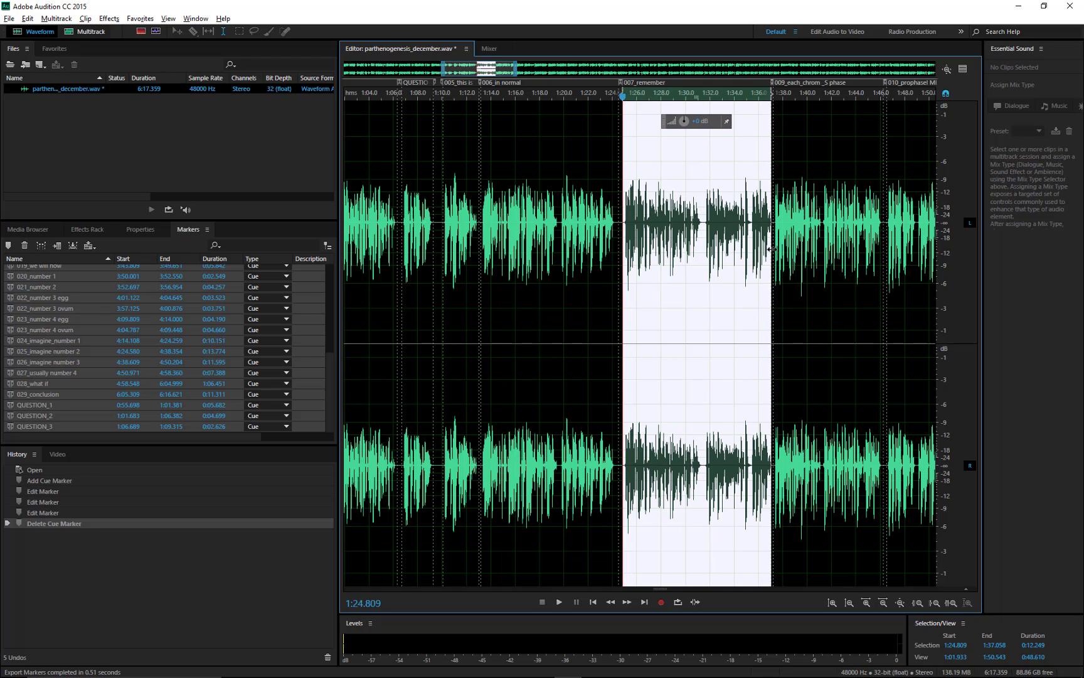
- Start saving the selection as a file with scratch4 as location, then cancel
right_click(684, 180)
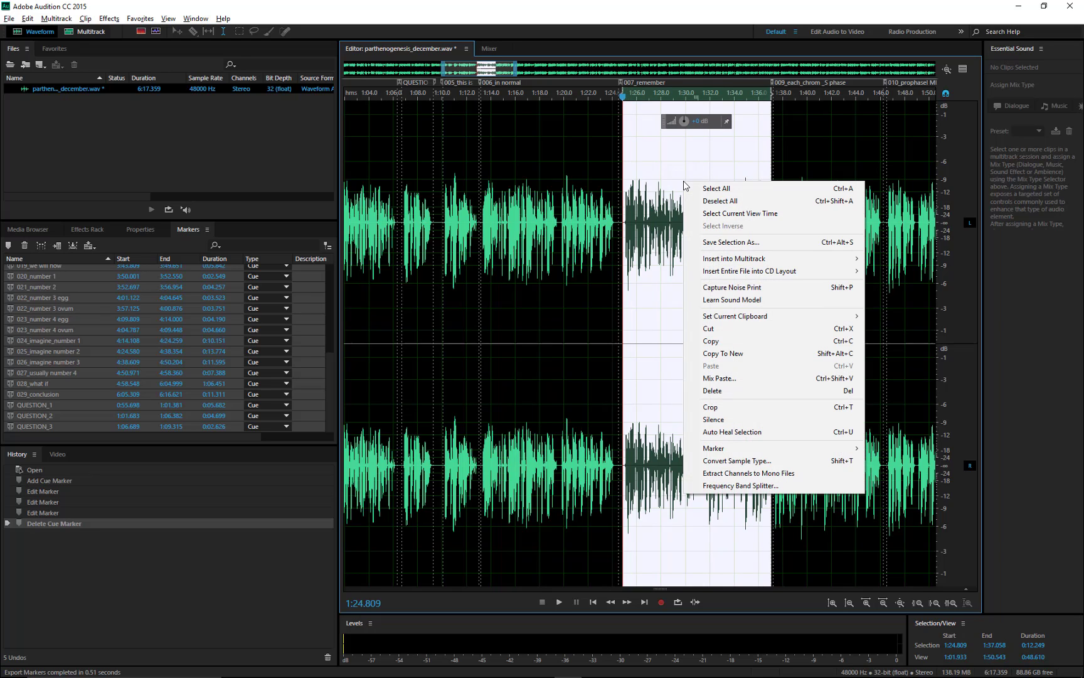
click(731, 242)
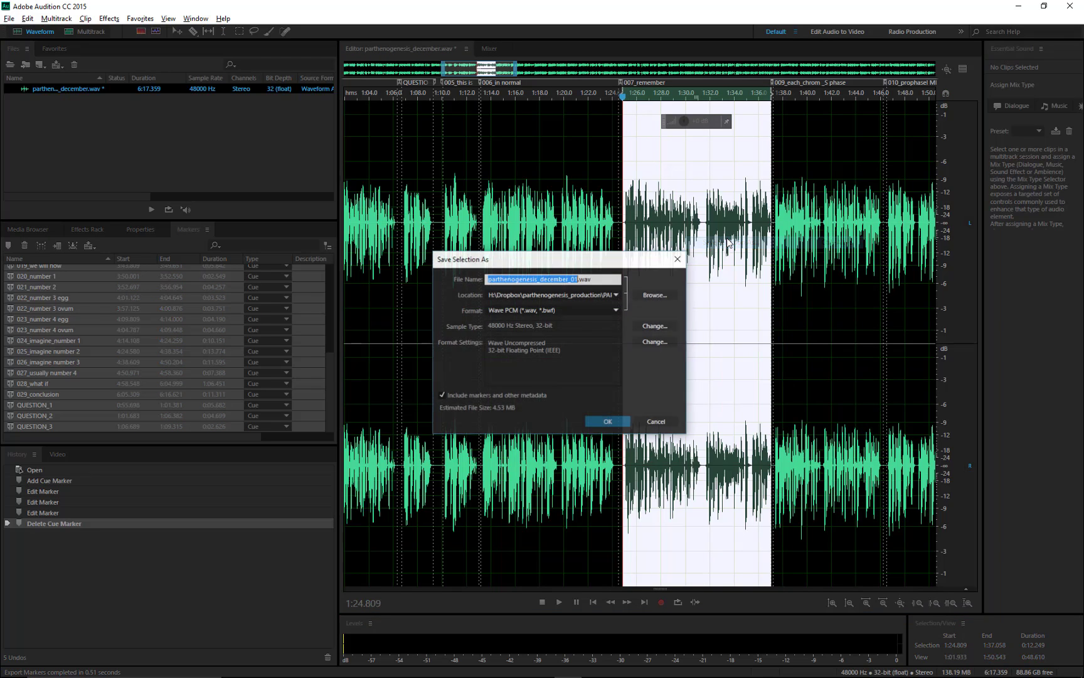
click(654, 295)
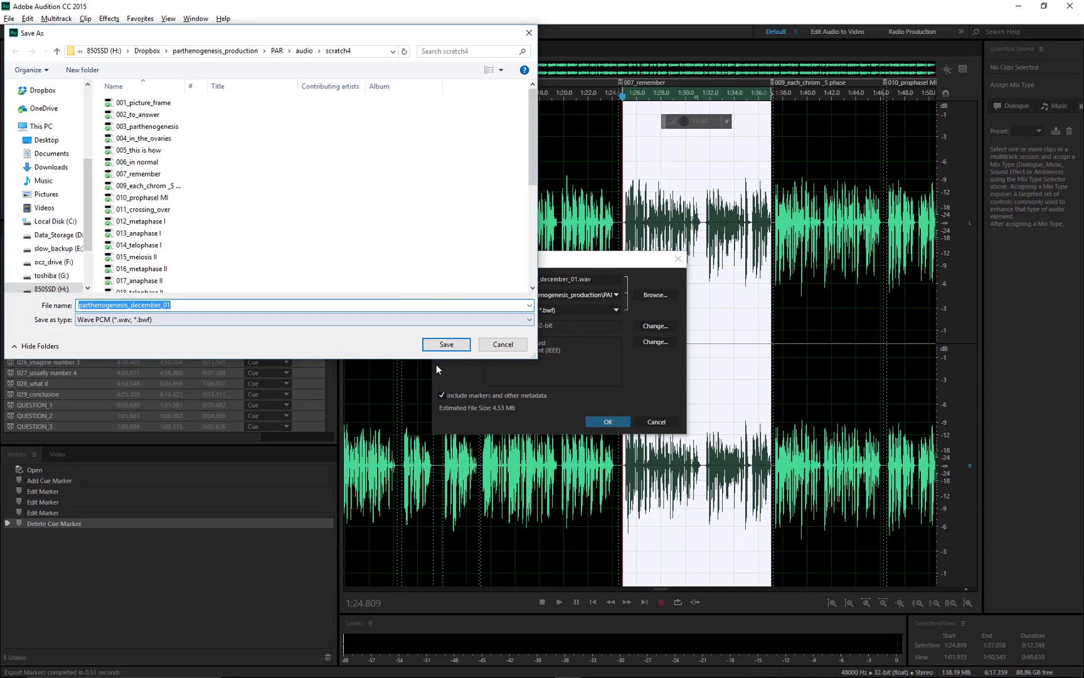
click(502, 345)
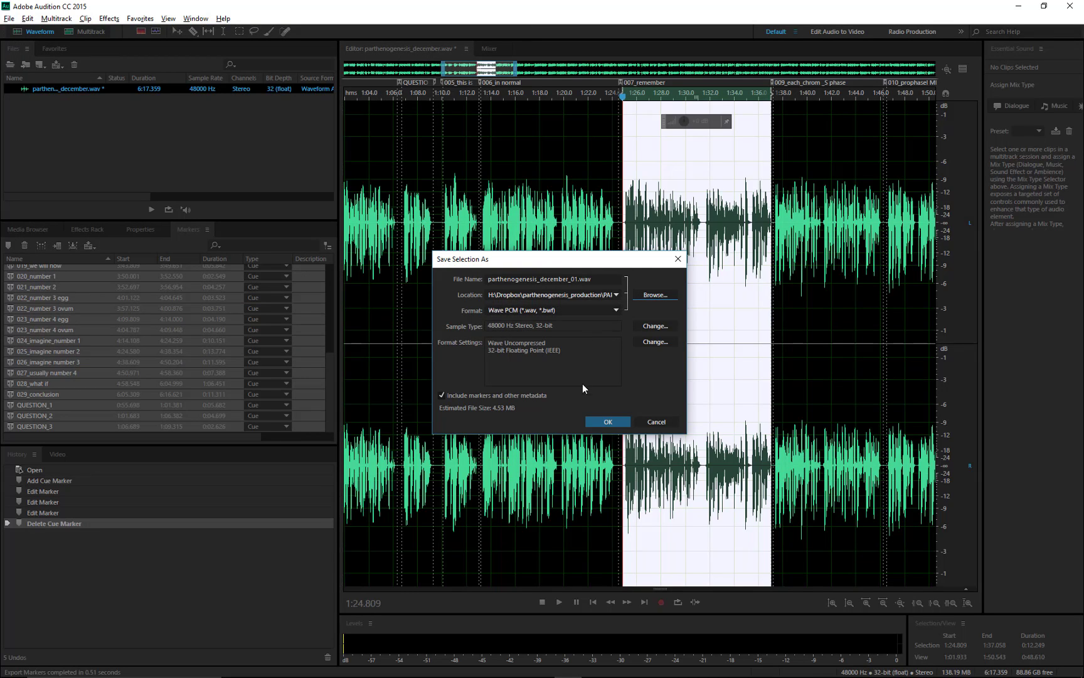
click(616, 294)
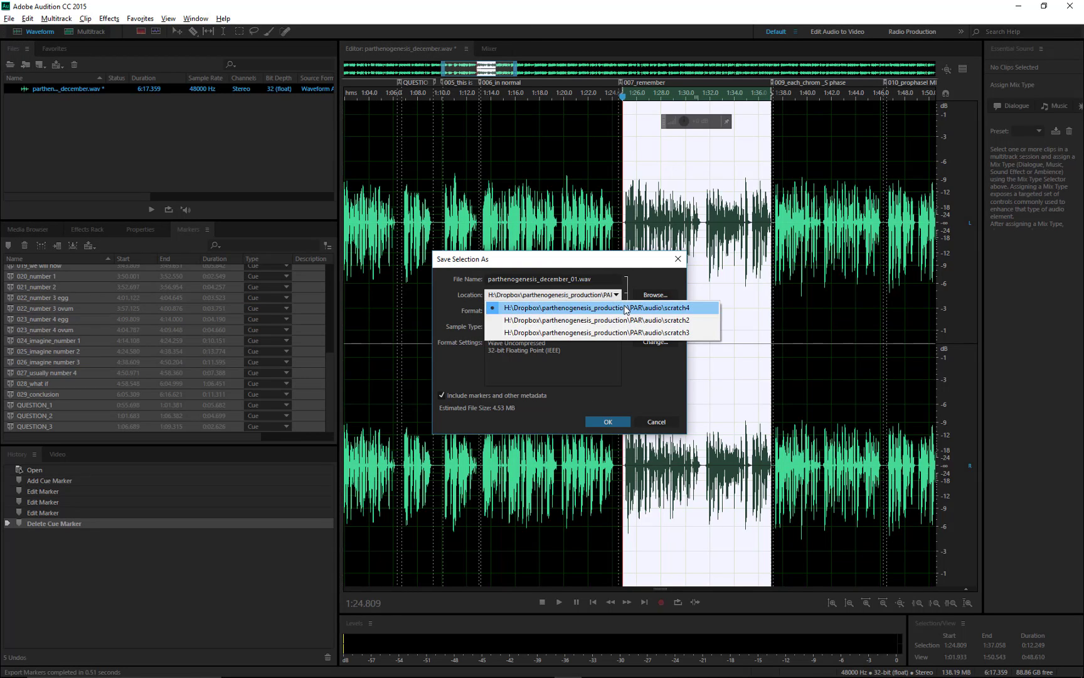
click(623, 307)
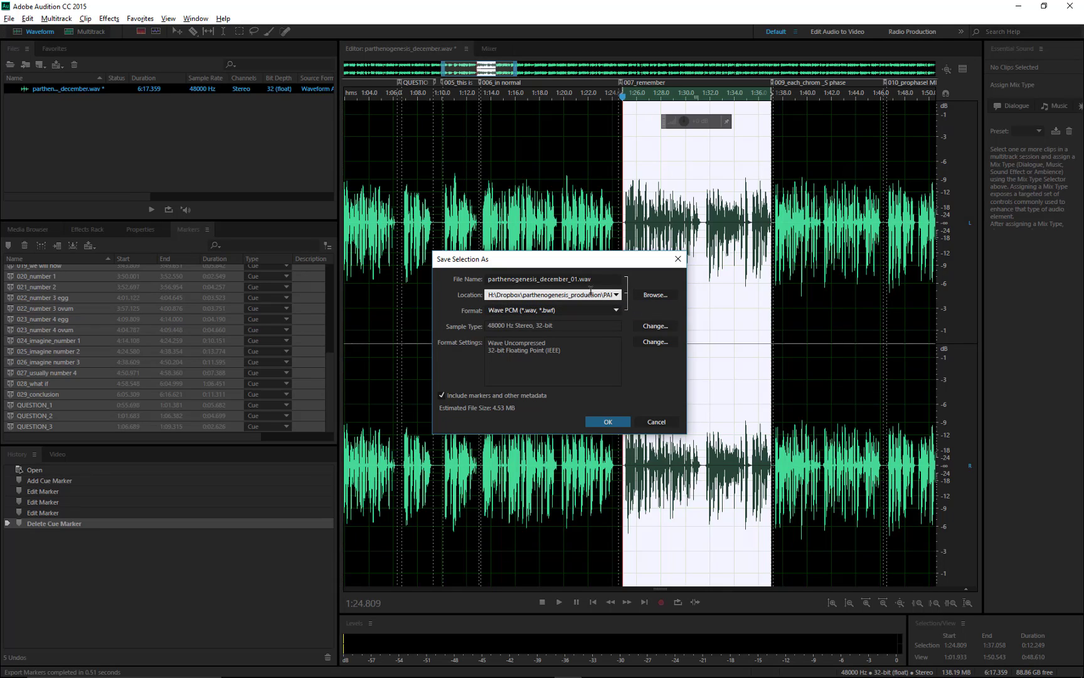
click(670, 421)
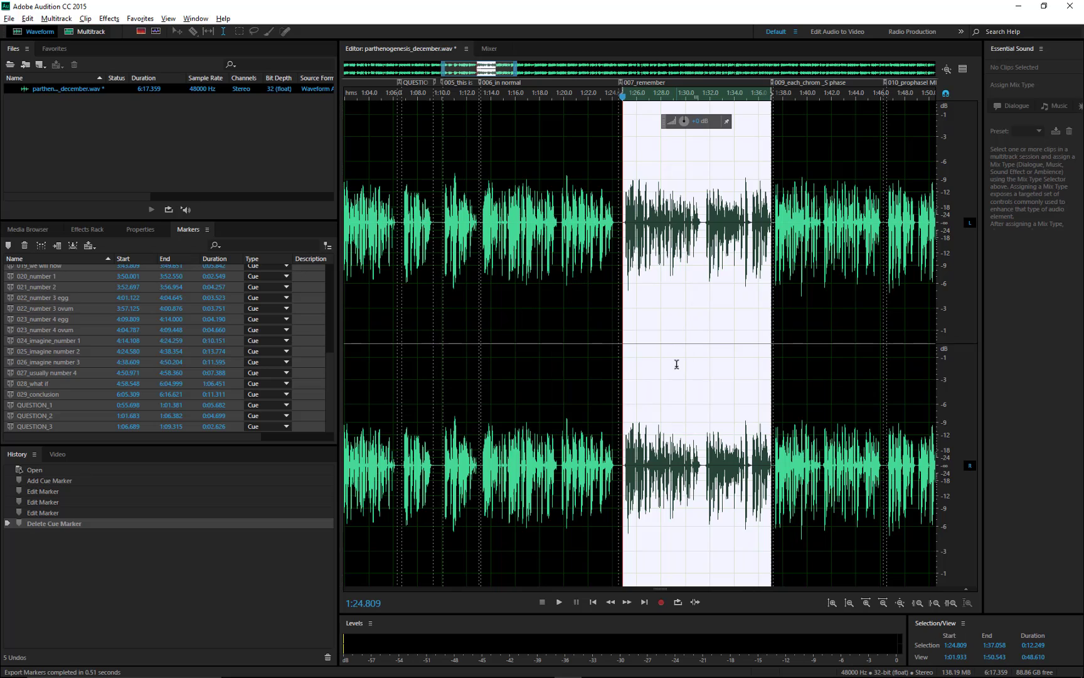
- Deselect the time range in the narration waveform
click(557, 165)
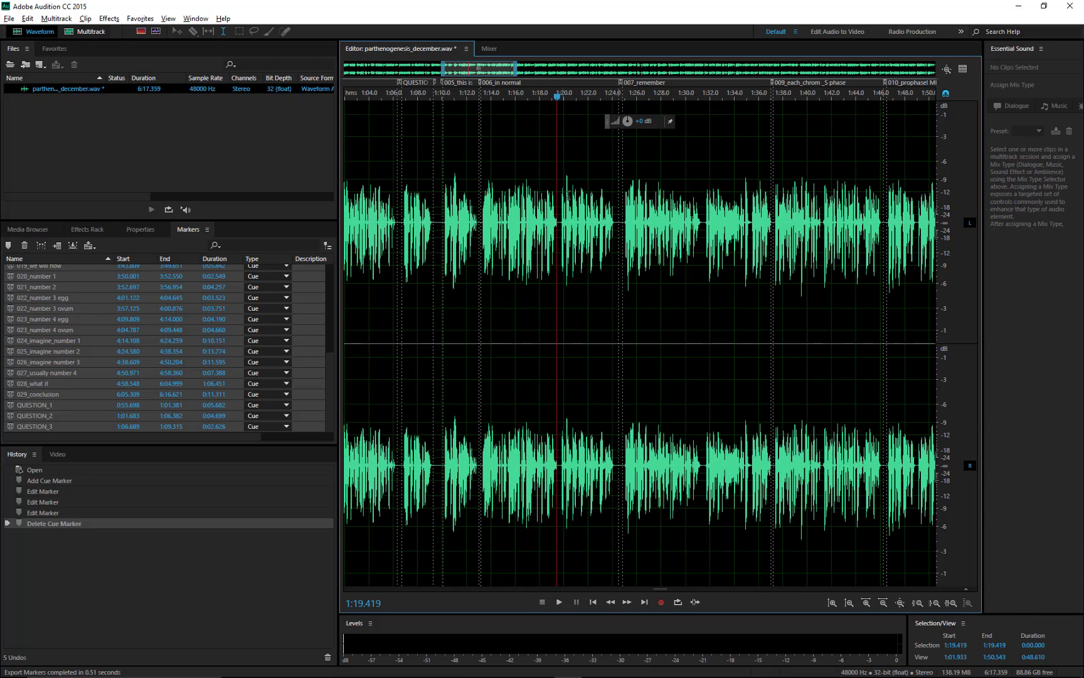